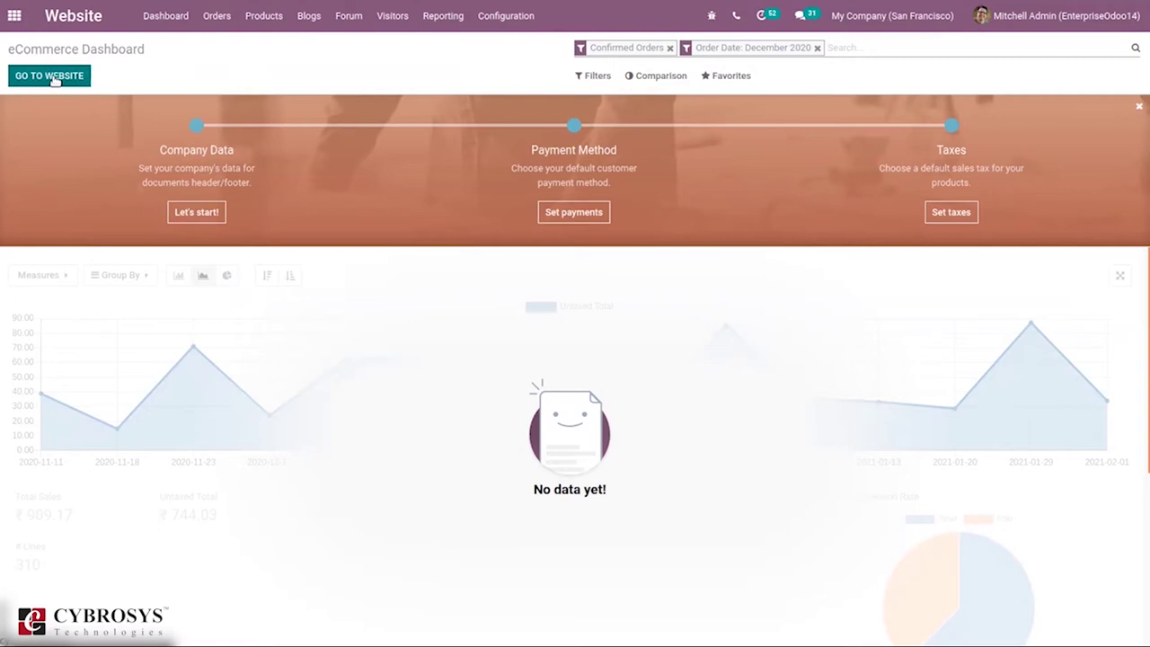
Step: Leave the eCommerce Dashboard for the live website's homepage
{"action": "left_click", "coordinate": [52, 78]}
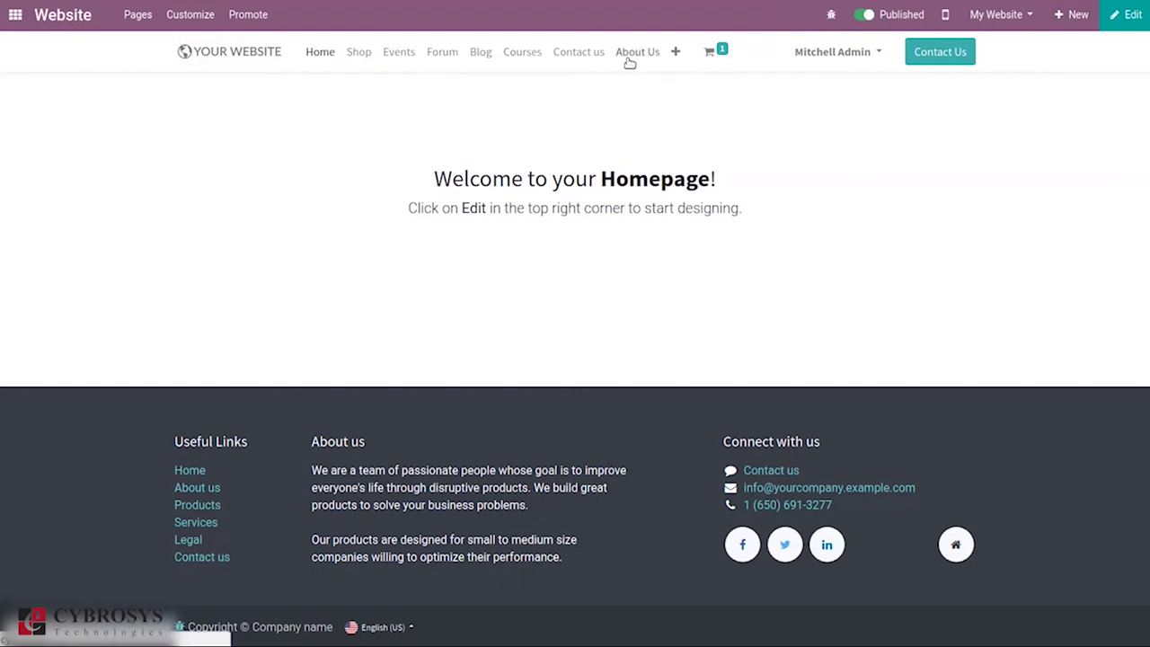
Step: Go to the About Us page and start a new Page from the + New menu
{"action": "left_click", "coordinate": [630, 58]}
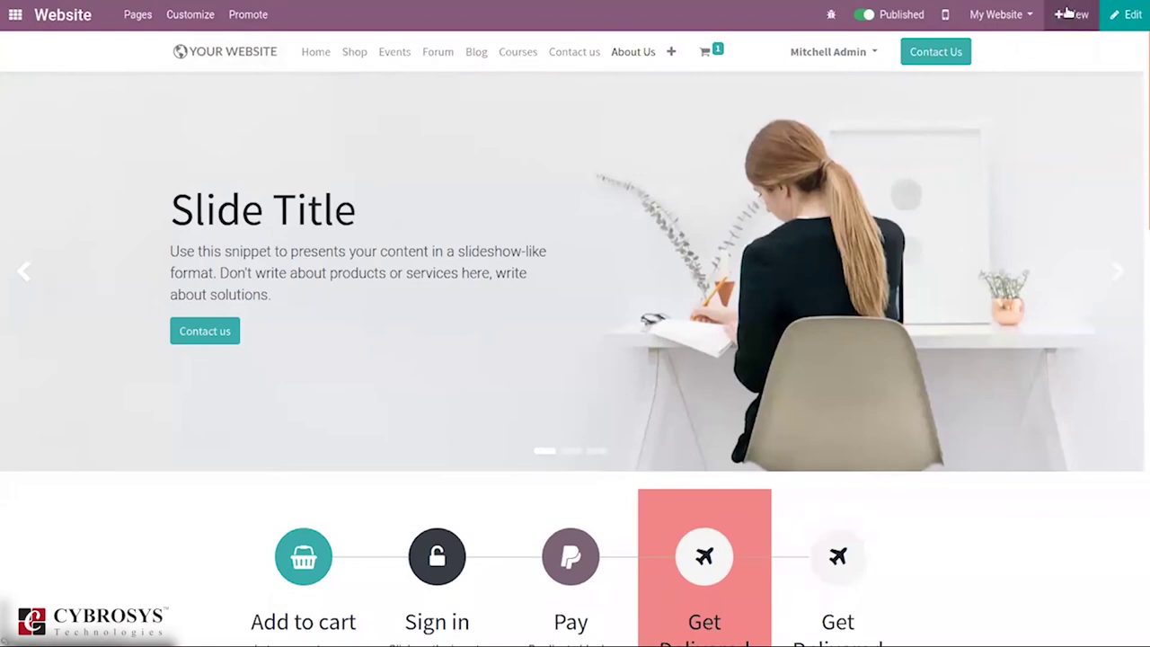
{"action": "left_click", "coordinate": [1067, 14]}
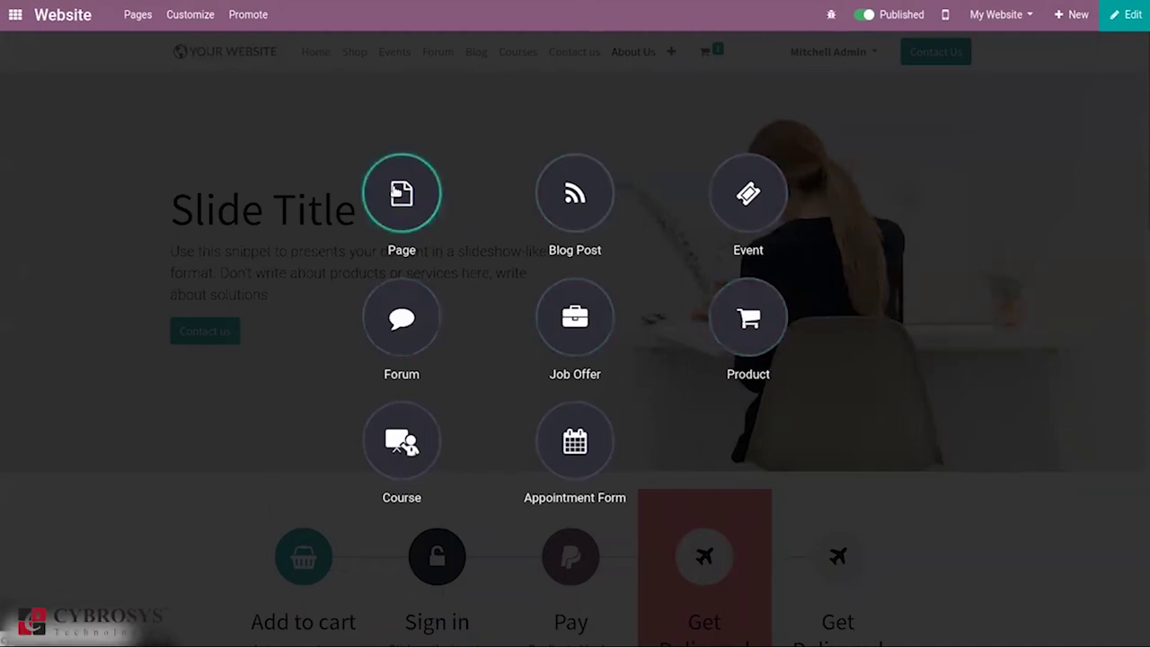
{"action": "left_click", "coordinate": [402, 194]}
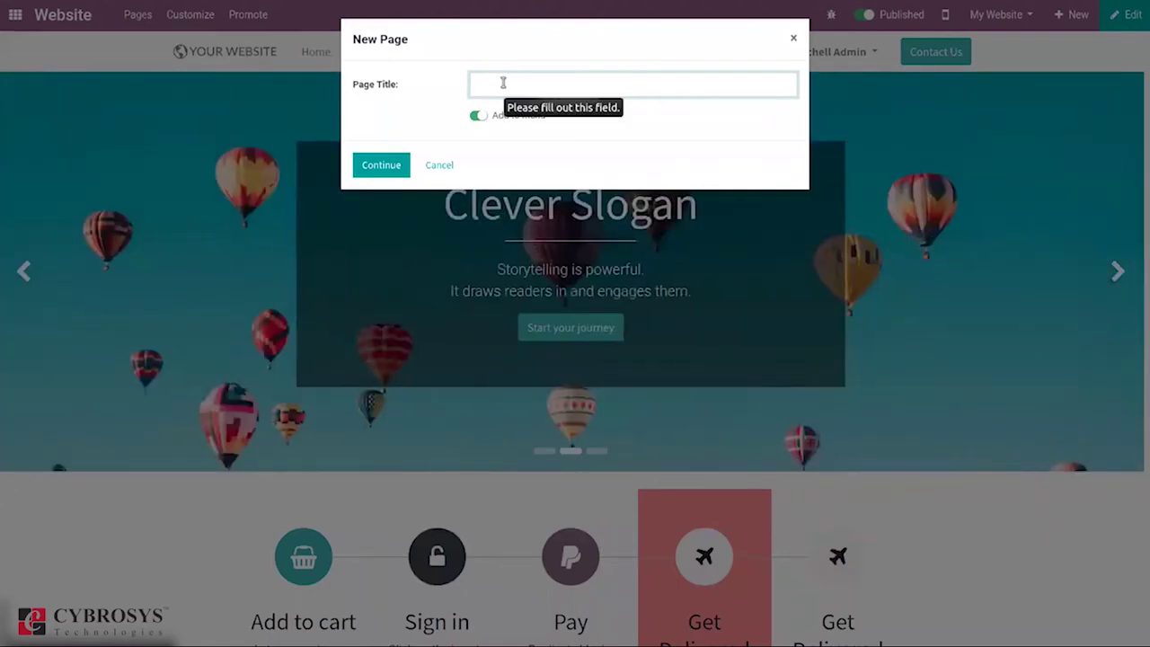
Step: Create a page titled 'Feedback Form' with Add to menu left on
{"action": "type", "text": "Feedback Form"}
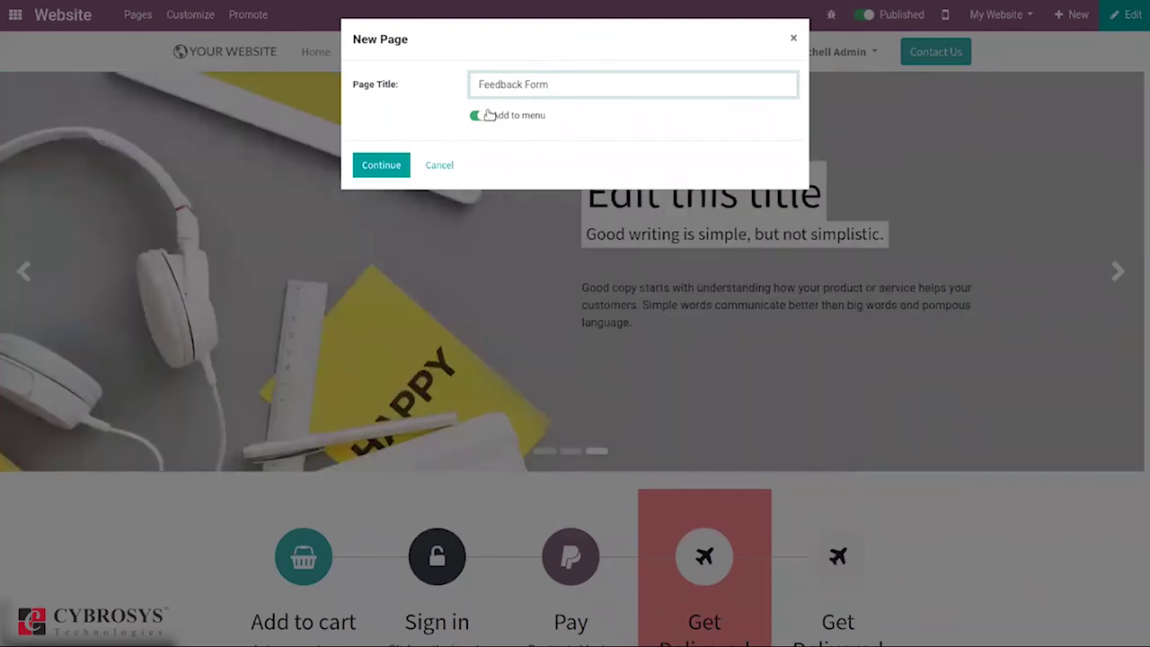
{"action": "left_click", "coordinate": [377, 166]}
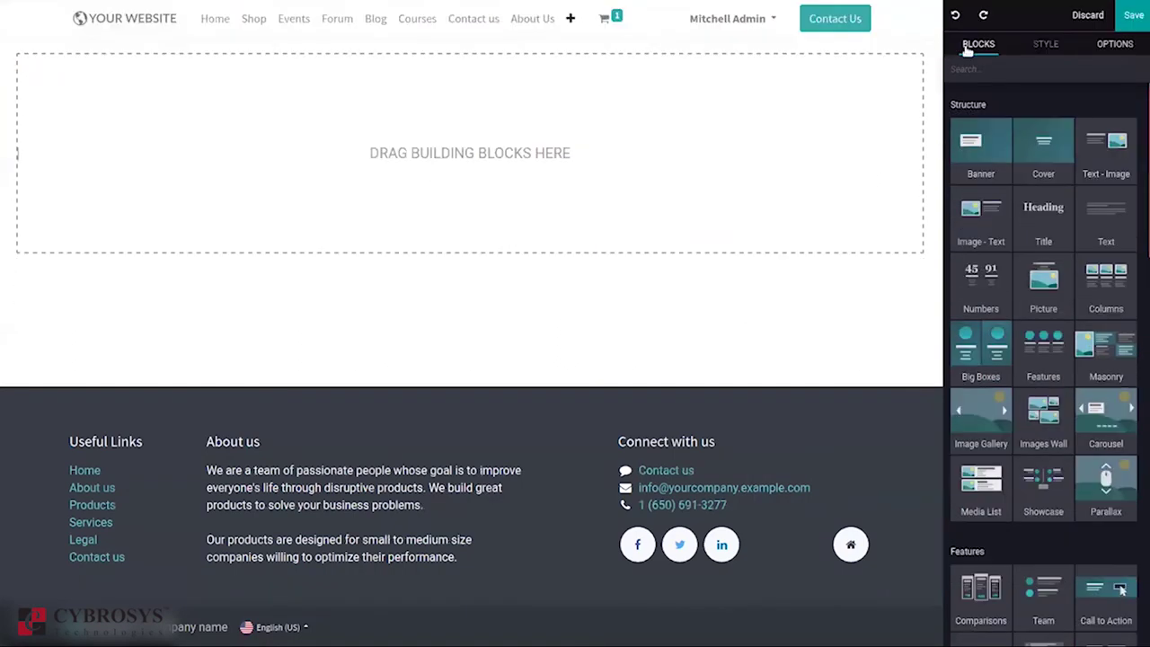
{"action": "left_click", "coordinate": [1087, 15]}
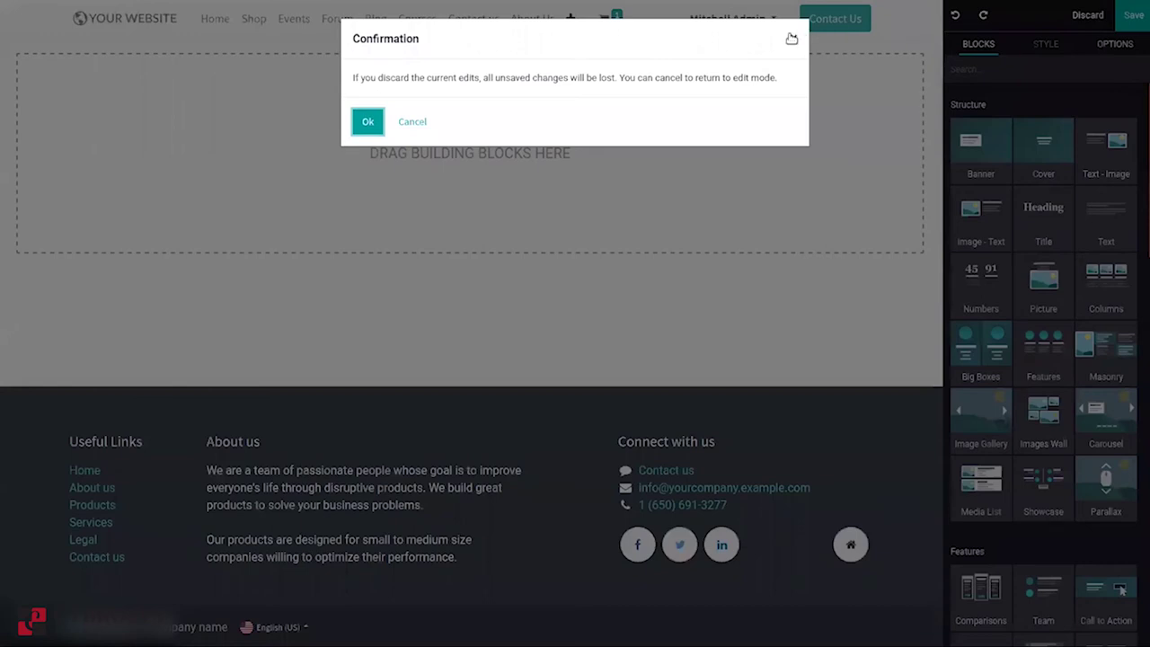
Step: Stay in edit mode and drop a Form block from Dynamic Content onto the empty page
{"action": "left_click", "coordinate": [792, 38]}
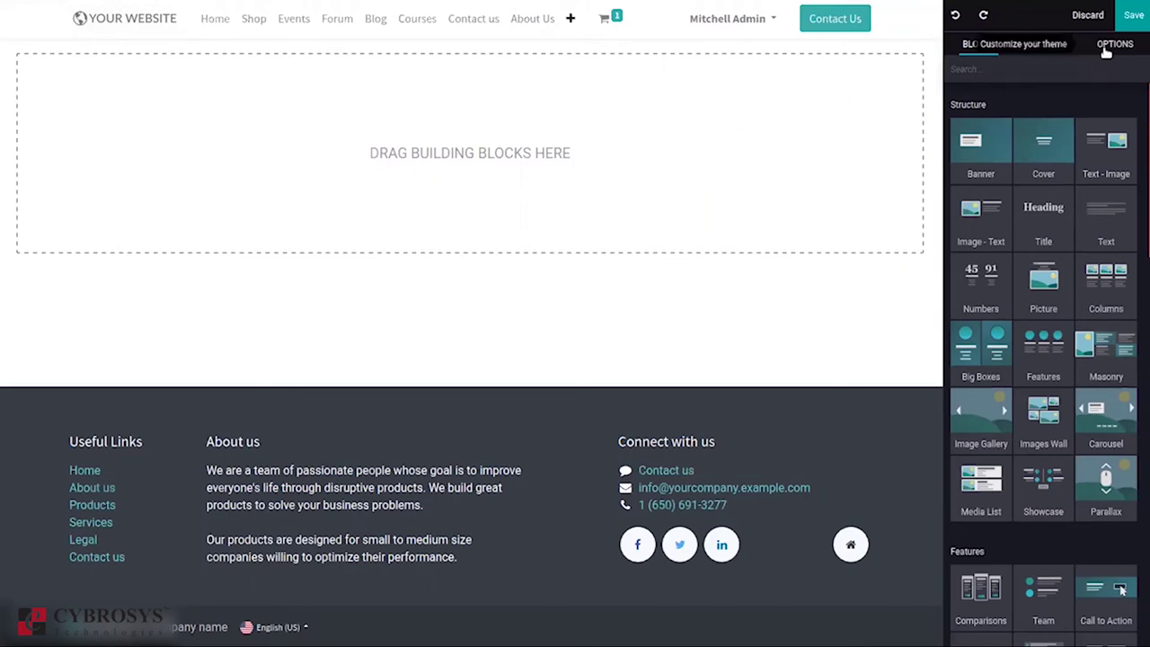
{"action": "scroll", "coordinate": [1141, 143], "scroll_direction": "down", "scroll_amount": 1}
{"action": "left_click_drag", "start_coordinate": [1141, 144], "coordinate": [1141, 400]}
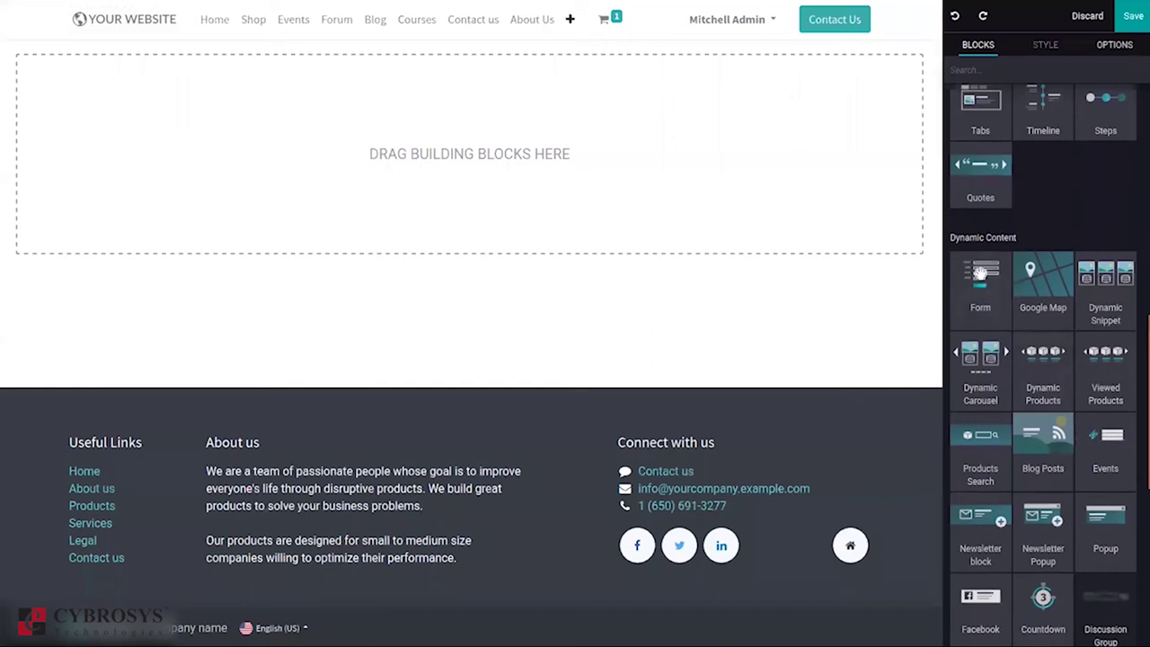
{"action": "left_click_drag", "start_coordinate": [974, 288], "coordinate": [568, 239]}
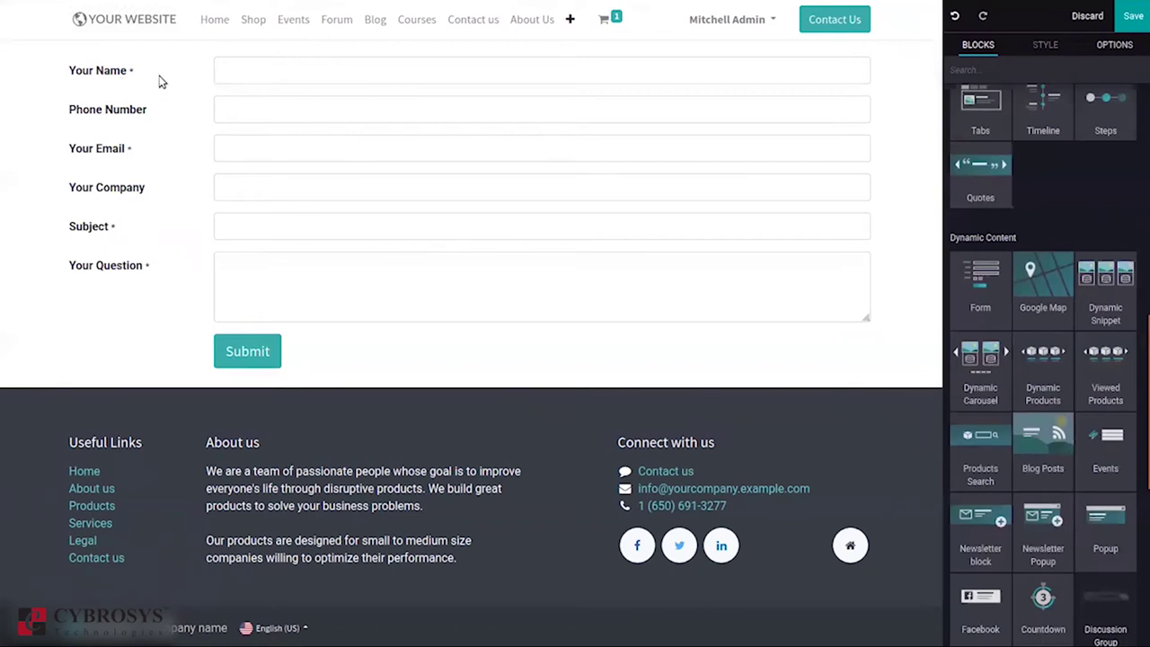
{"action": "left_click", "coordinate": [243, 78]}
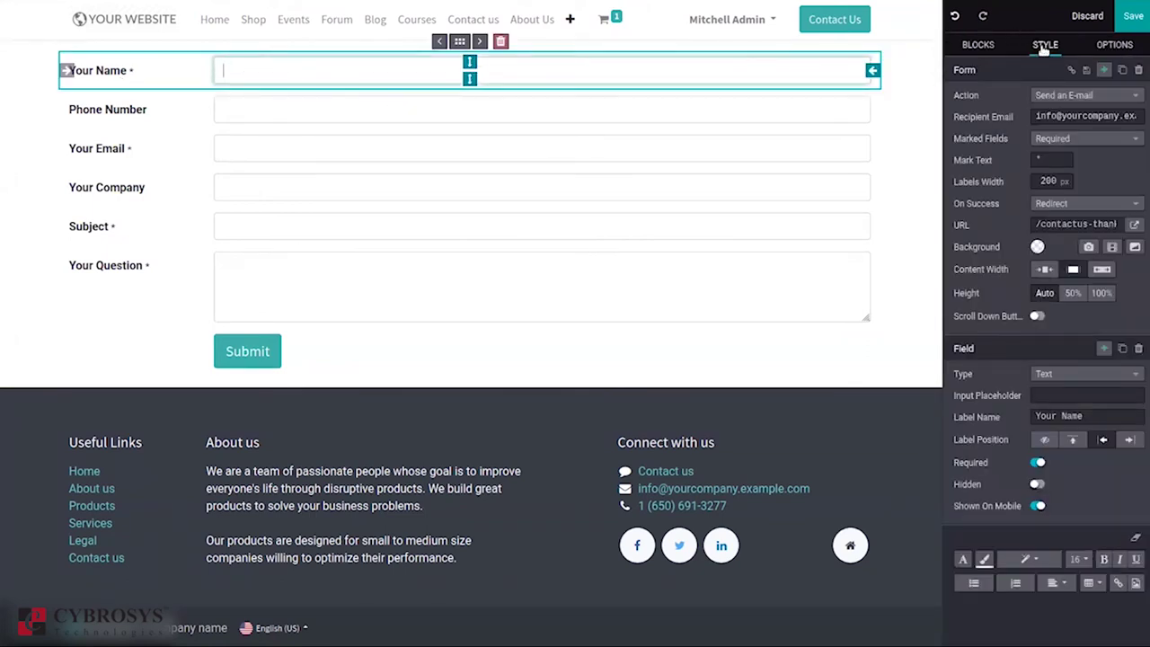
{"action": "left_click", "coordinate": [1049, 96]}
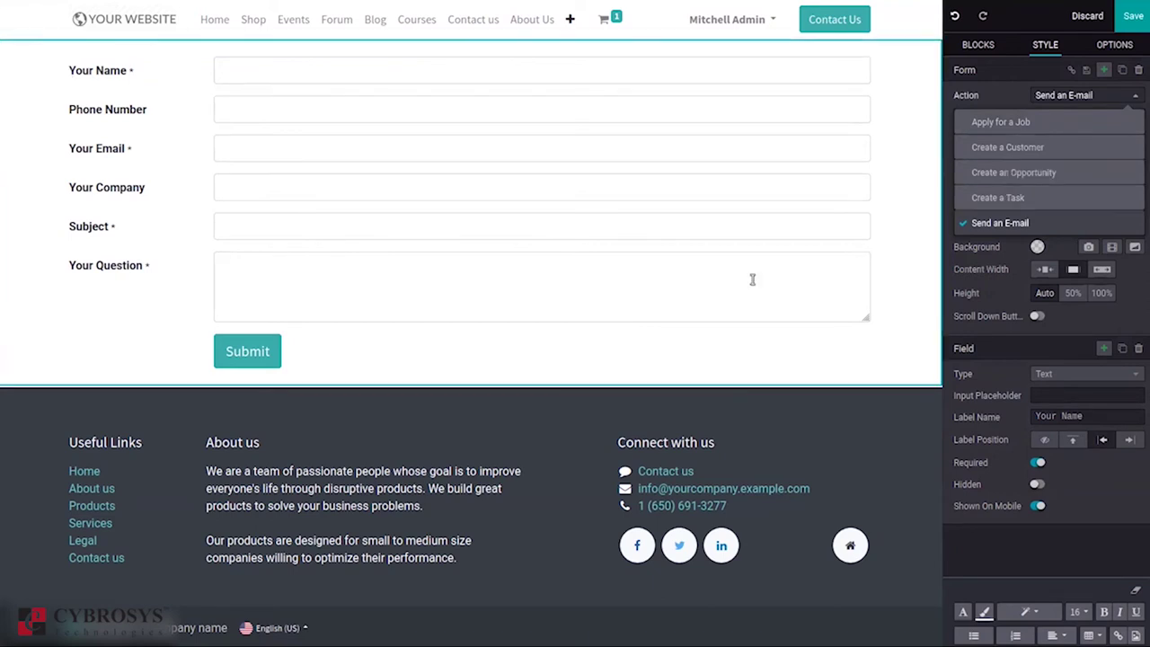
{"action": "left_click", "coordinate": [247, 364]}
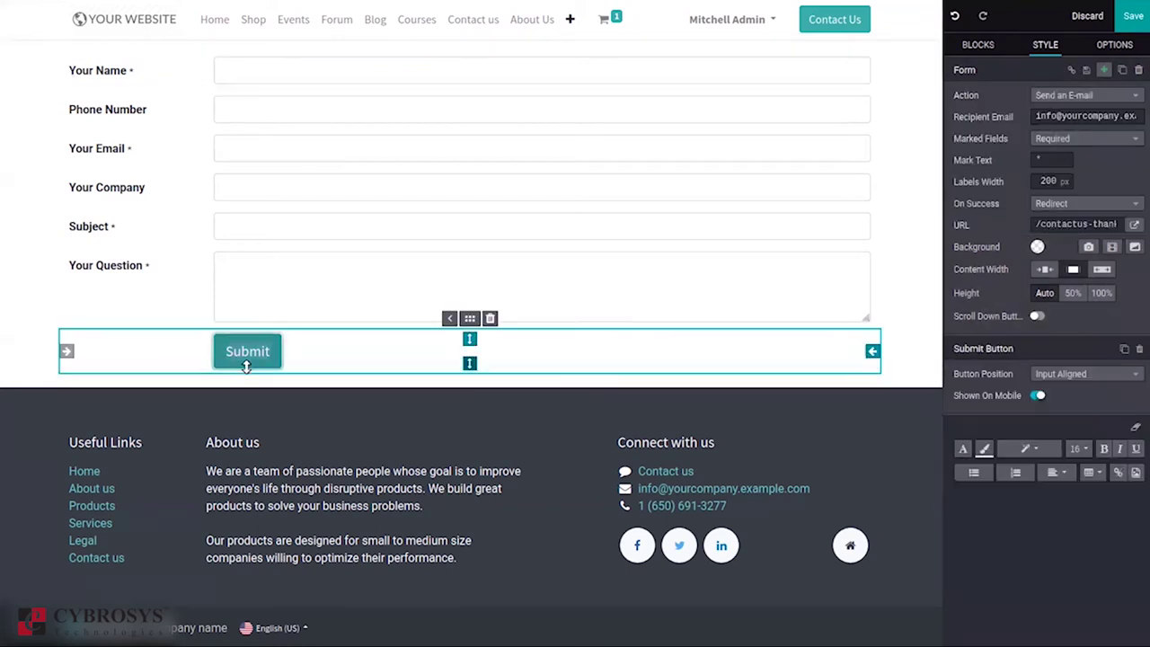
{"action": "left_click", "coordinate": [1068, 93]}
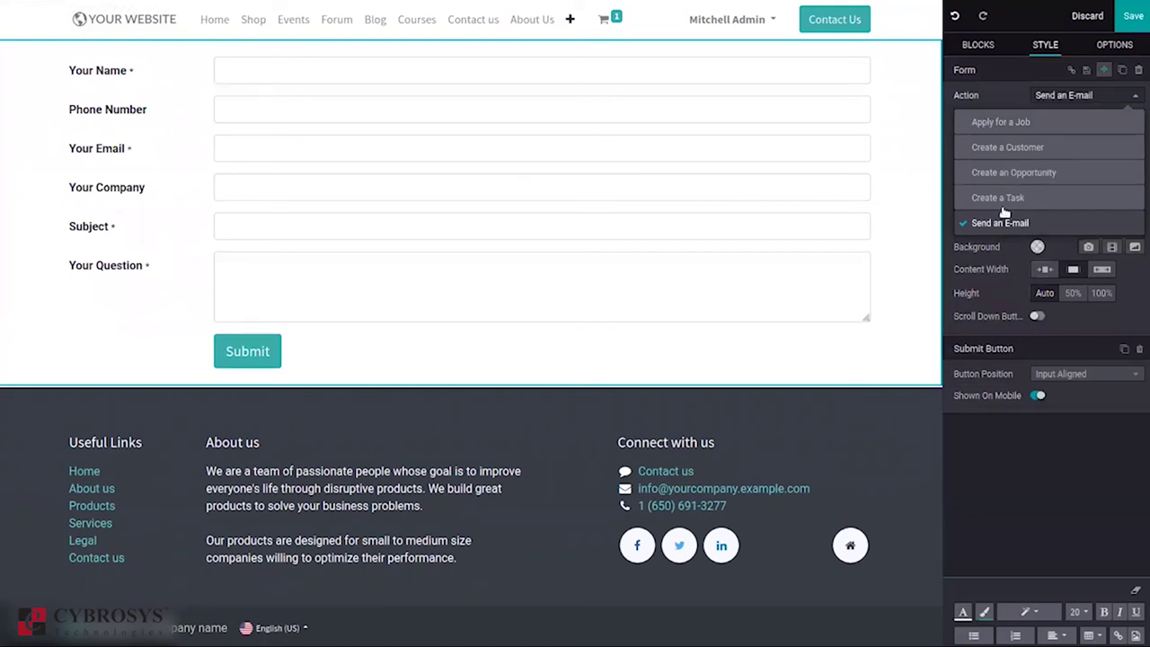
{"action": "left_click", "coordinate": [996, 83]}
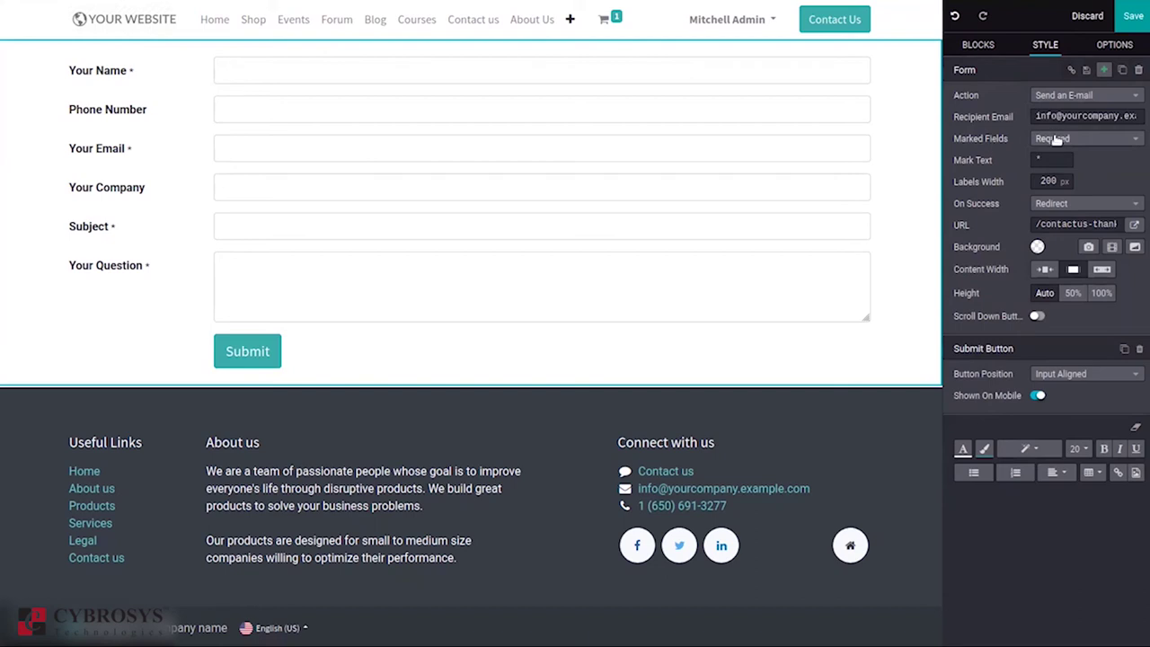
{"action": "left_click", "coordinate": [1057, 139]}
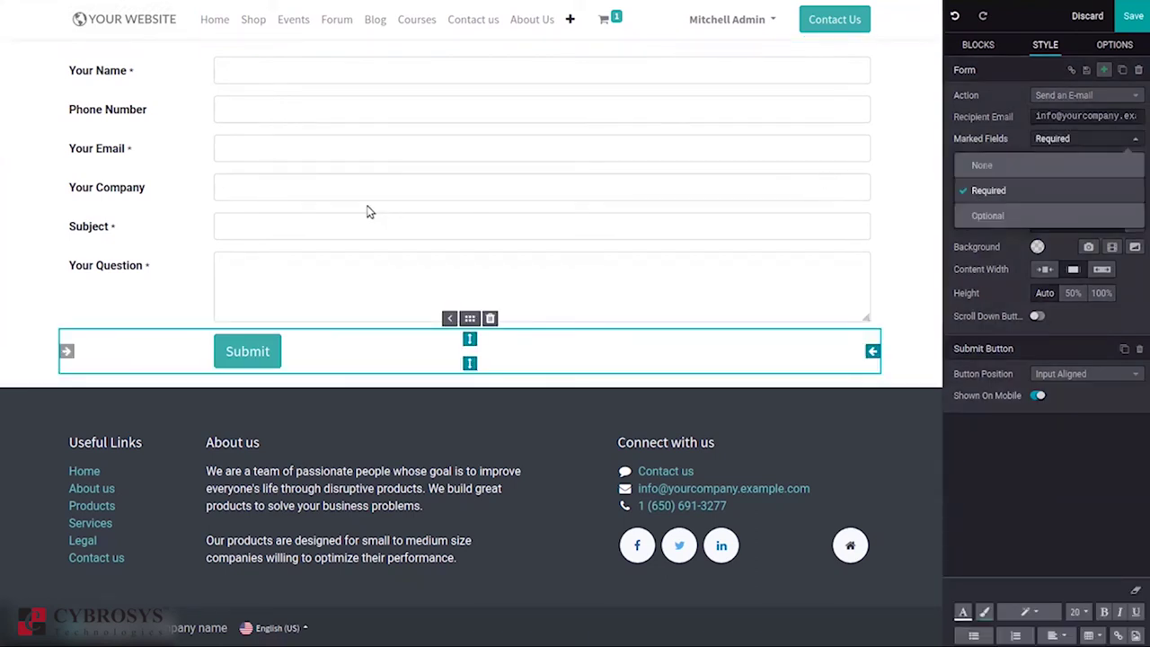
Step: Set the form to mark optional fields instead of required ones
{"action": "left_click", "coordinate": [265, 190]}
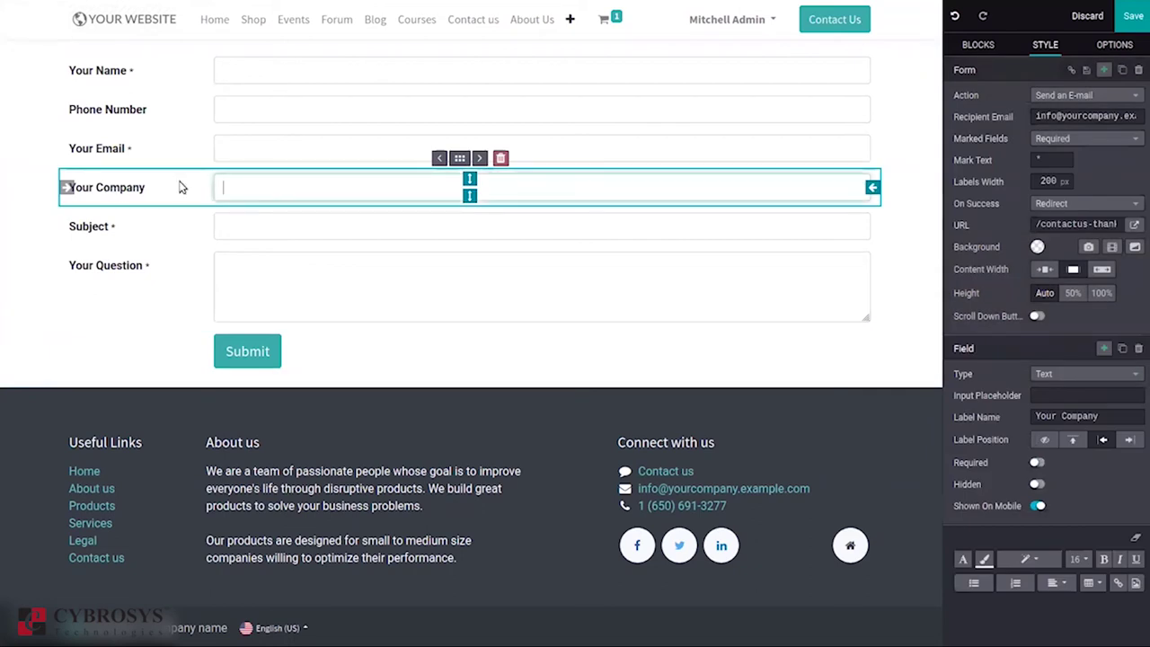
{"action": "left_click", "coordinate": [1066, 140]}
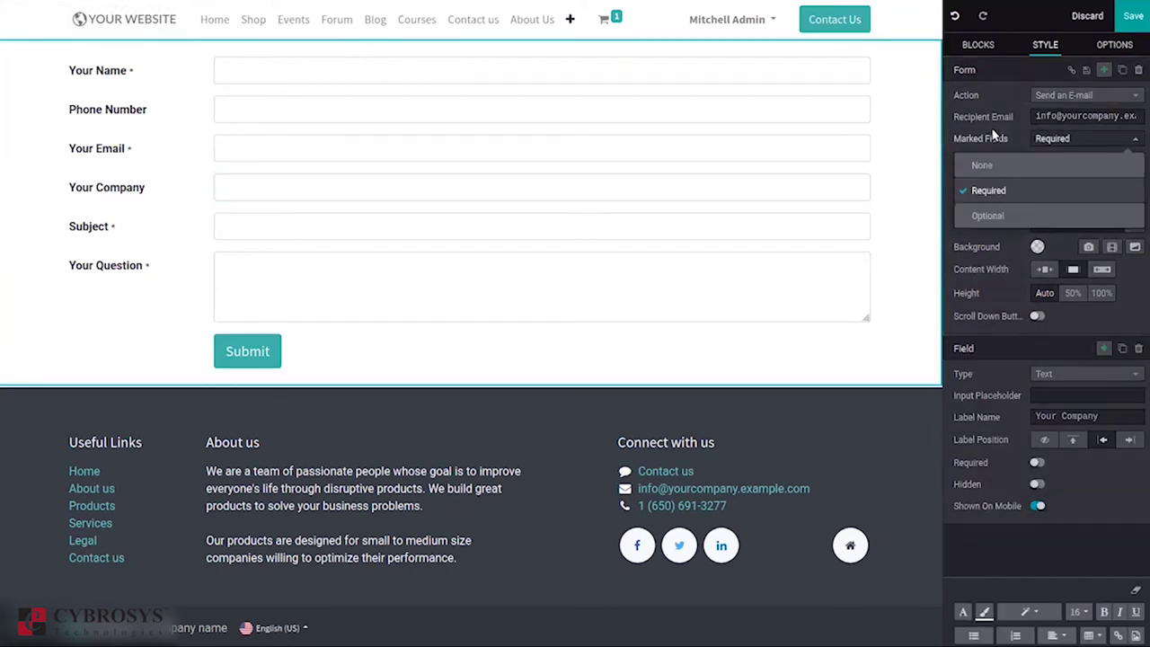
{"action": "left_click", "coordinate": [270, 72]}
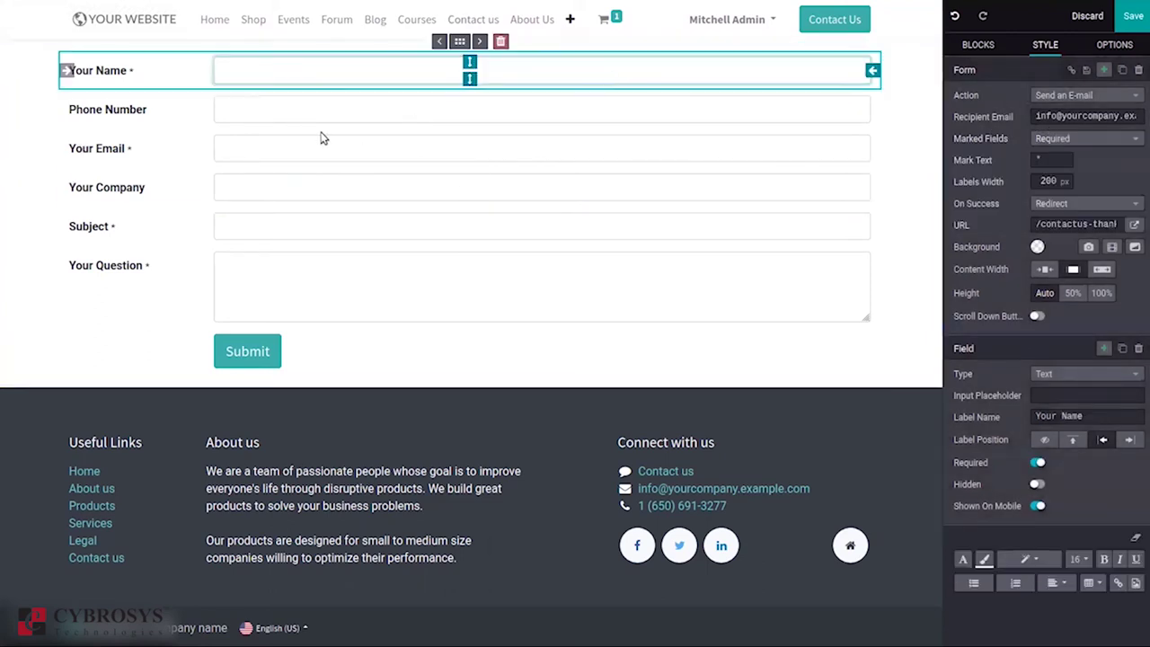
{"action": "left_click", "coordinate": [241, 195]}
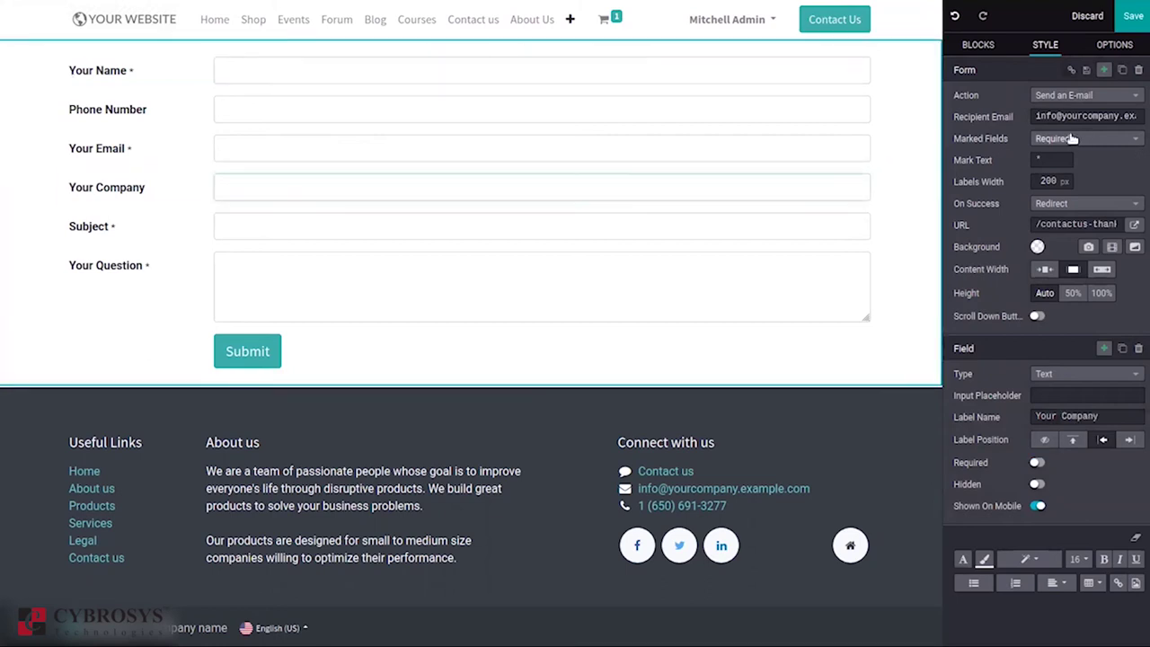
{"action": "left_click", "coordinate": [1079, 139]}
{"action": "left_click", "coordinate": [1025, 215]}
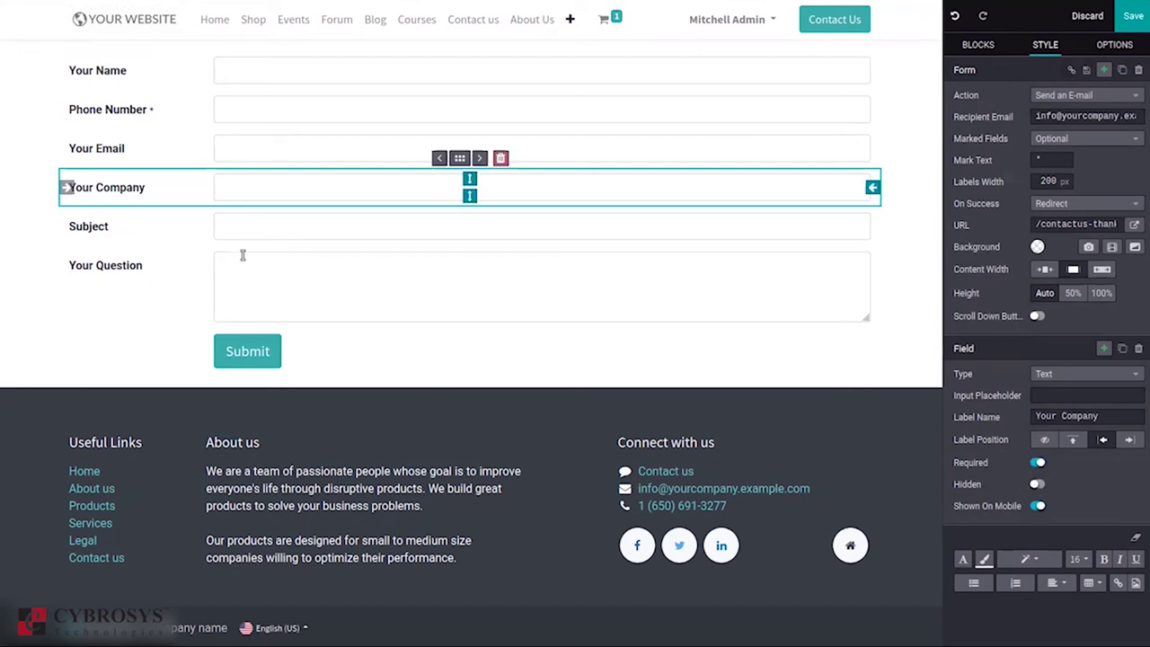
Step: Hide the Phone Number field, then make it visible again
{"action": "left_click", "coordinate": [266, 229]}
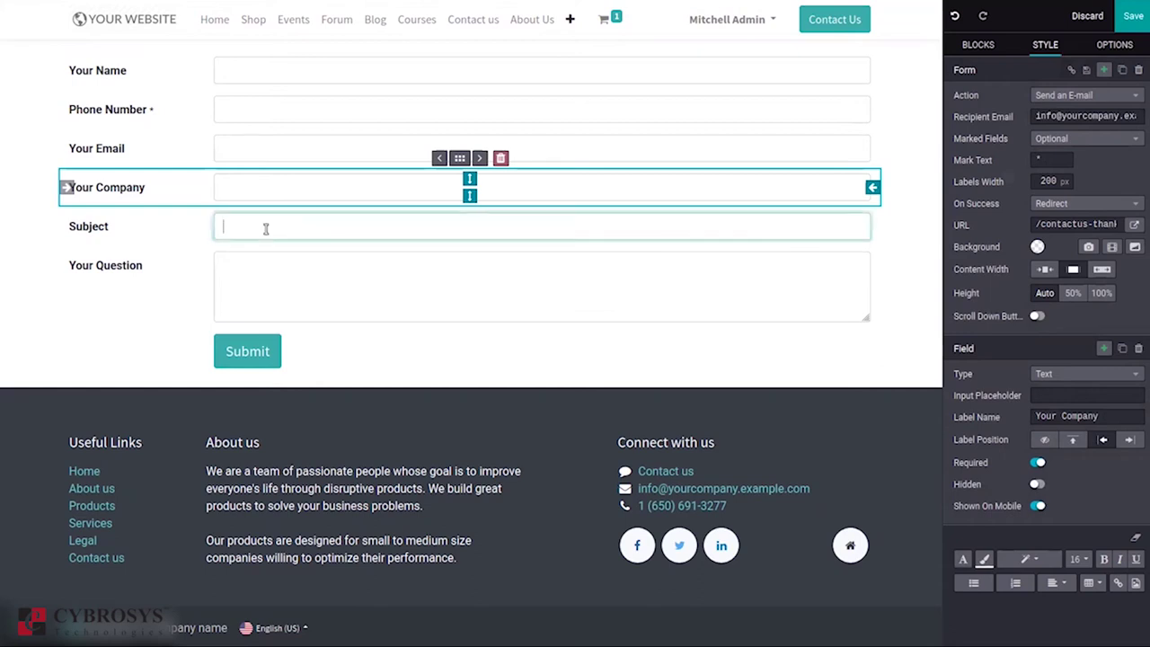
{"action": "left_click", "coordinate": [242, 114]}
{"action": "left_click", "coordinate": [1038, 483]}
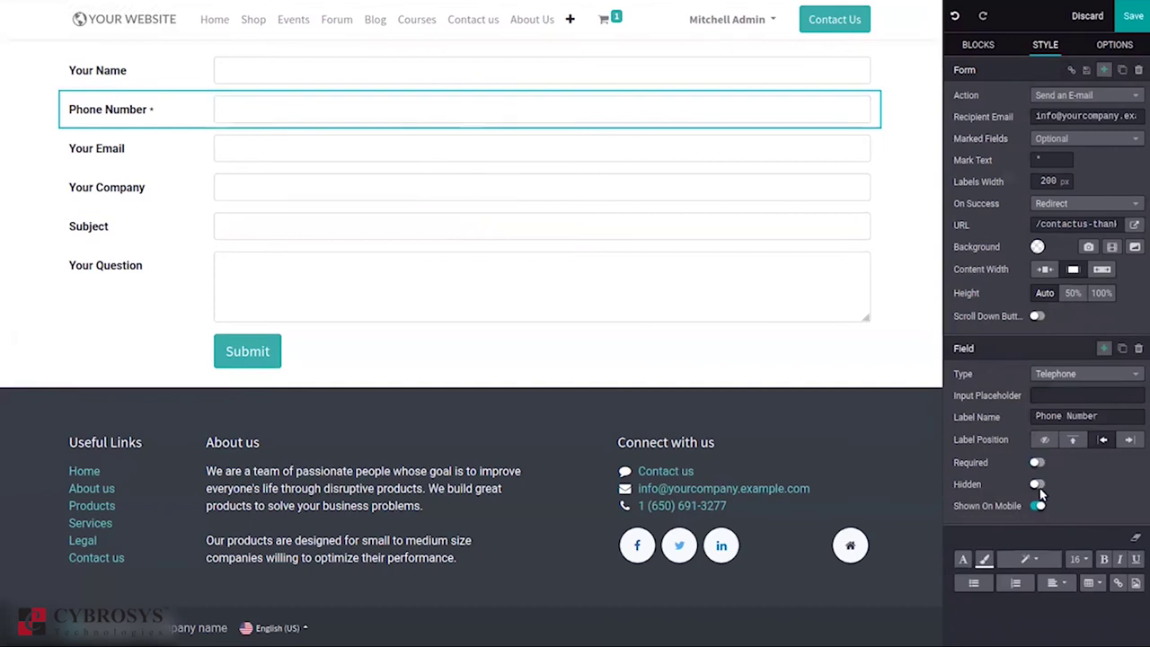
{"action": "left_click", "coordinate": [1039, 485]}
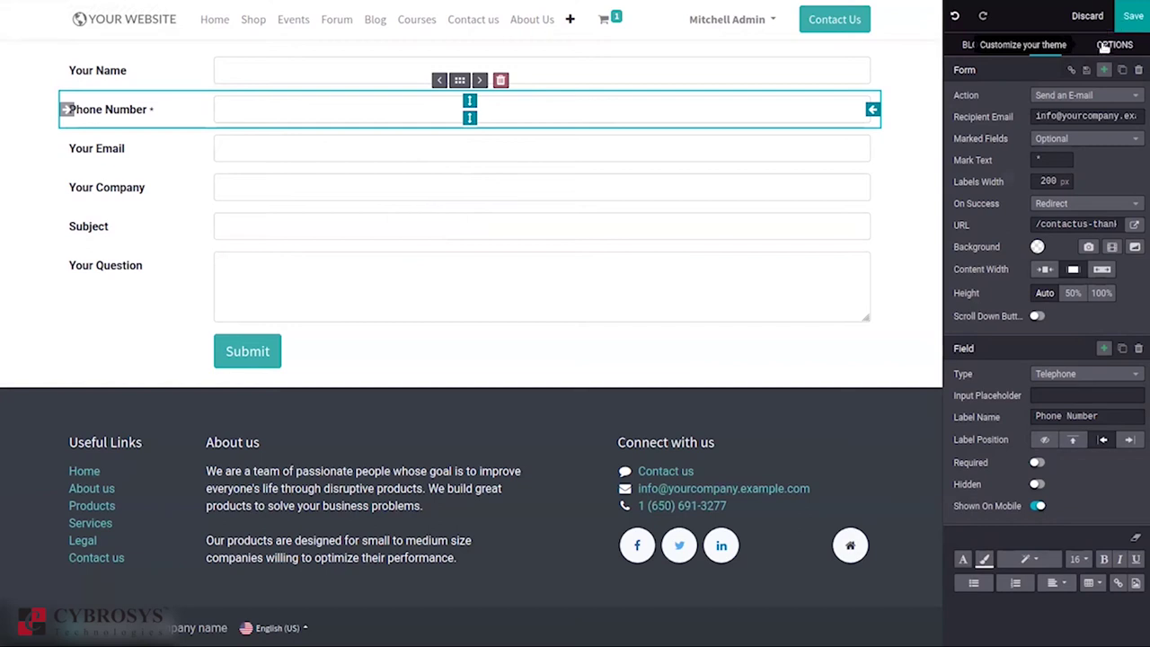
Step: Review the theme colours, Roboto 16 px font and Fill button styles under Options
{"action": "left_click", "coordinate": [1130, 51]}
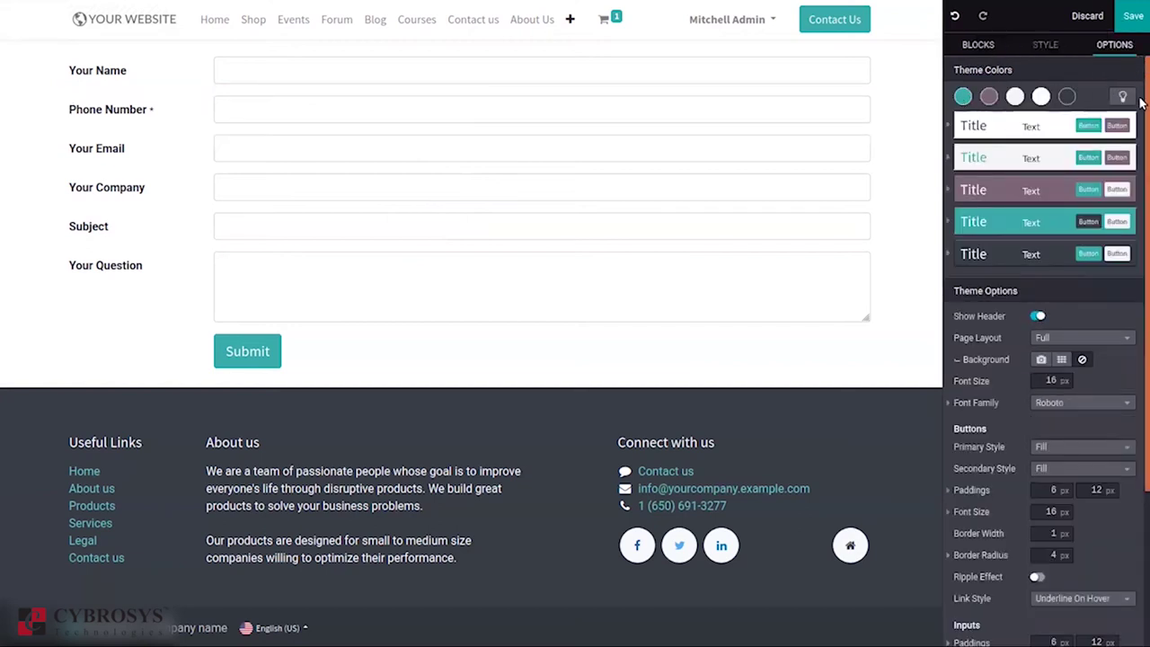
{"action": "scroll", "coordinate": [1142, 123], "scroll_direction": "down", "scroll_amount": 1}
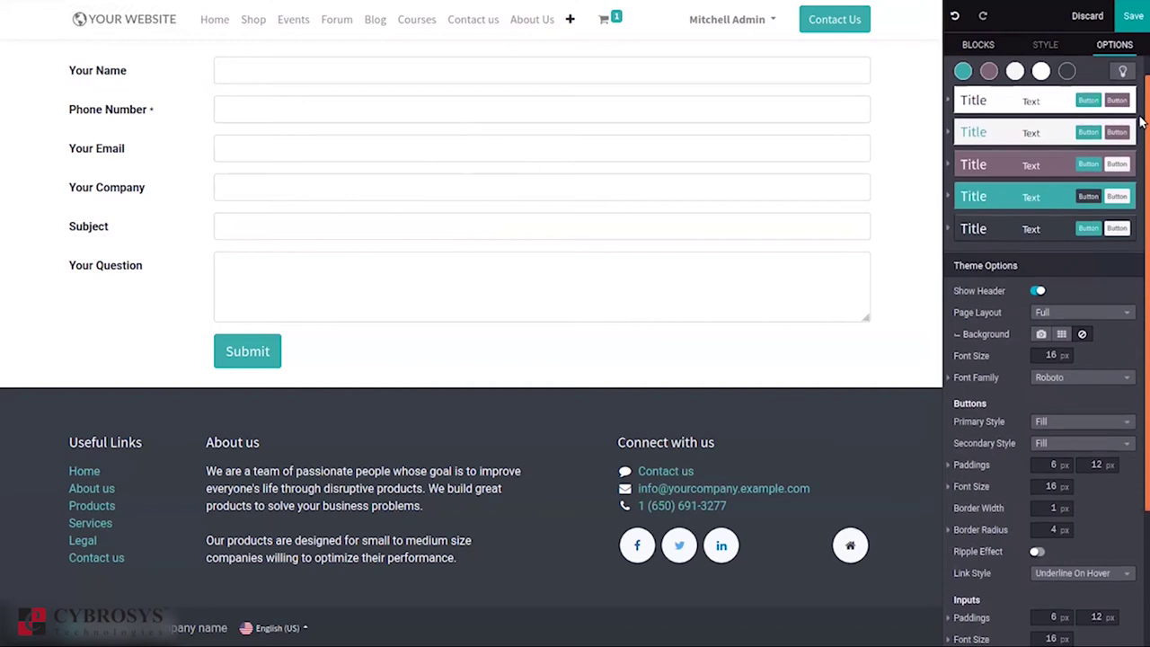
{"action": "left_click_drag", "start_coordinate": [1142, 123], "coordinate": [1140, 372]}
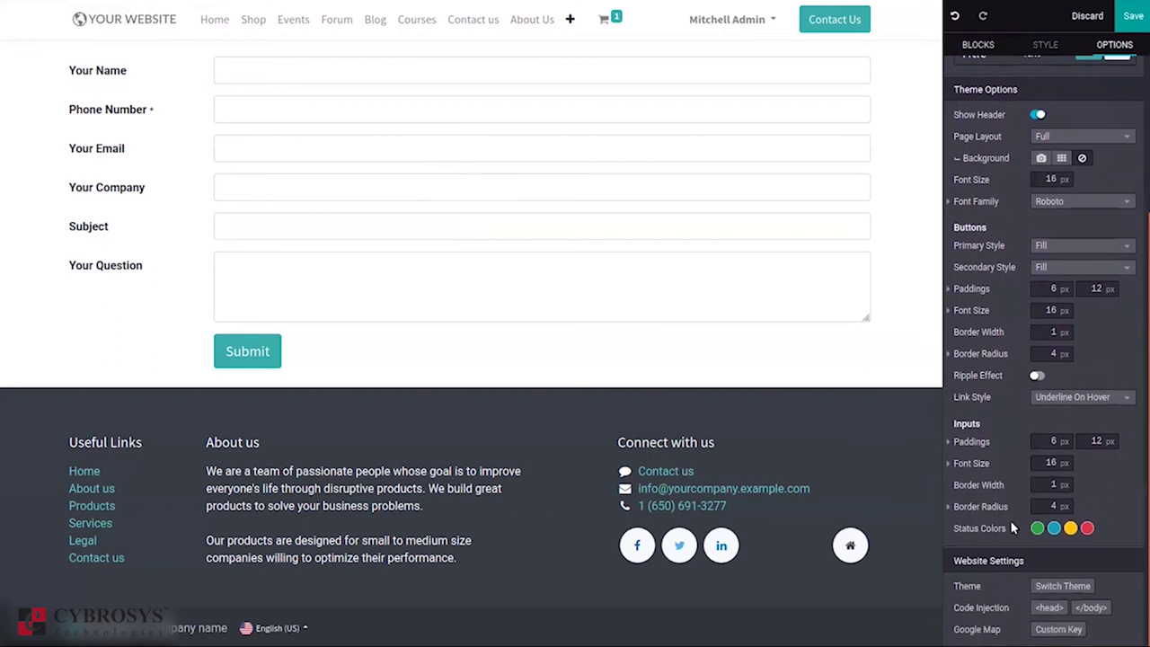
{"action": "scroll", "coordinate": [1141, 383], "scroll_direction": "up", "scroll_amount": 5}
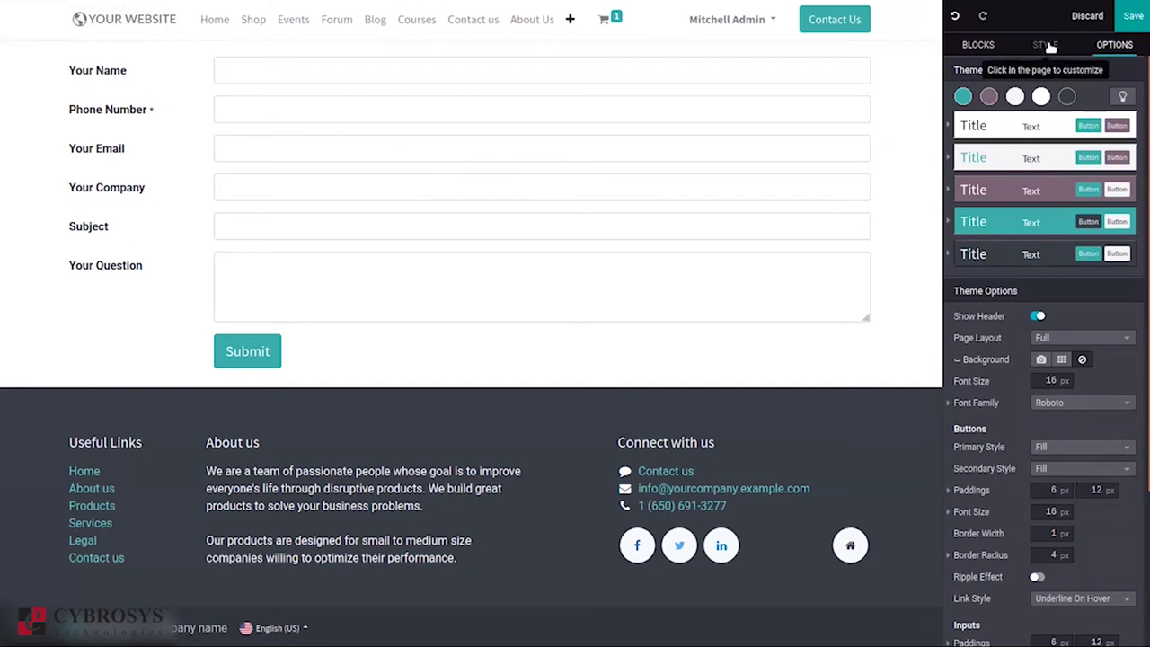
Step: Save the Feedback Form page and switch it from Unpublished to Published
{"action": "left_click", "coordinate": [219, 68]}
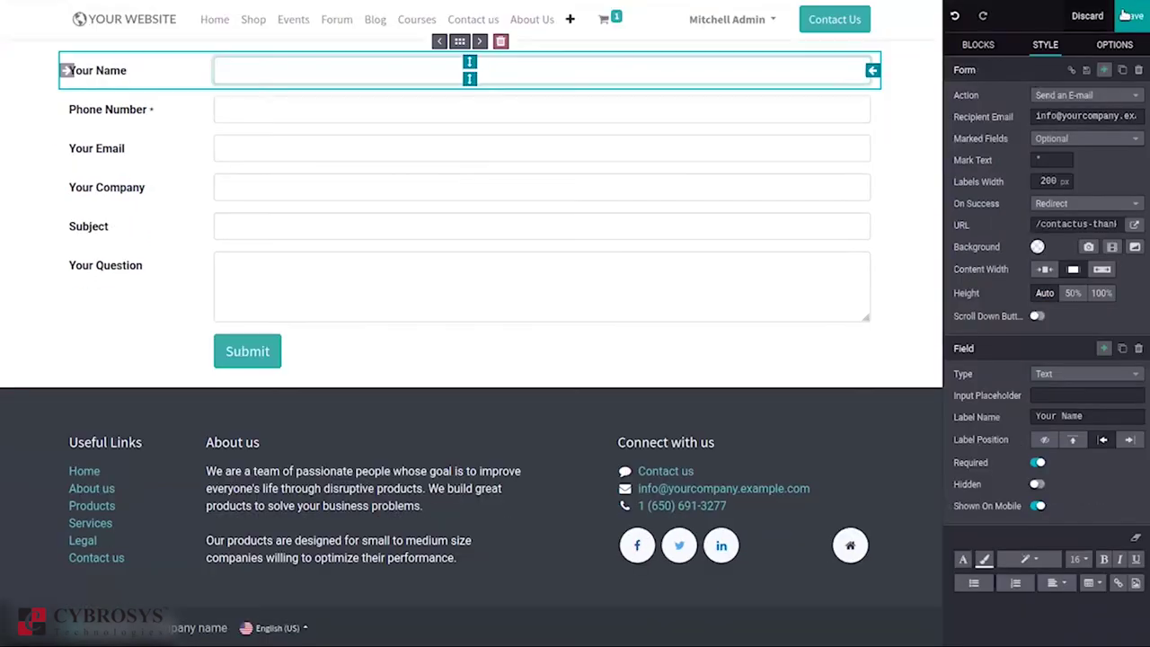
{"action": "left_click", "coordinate": [1129, 15]}
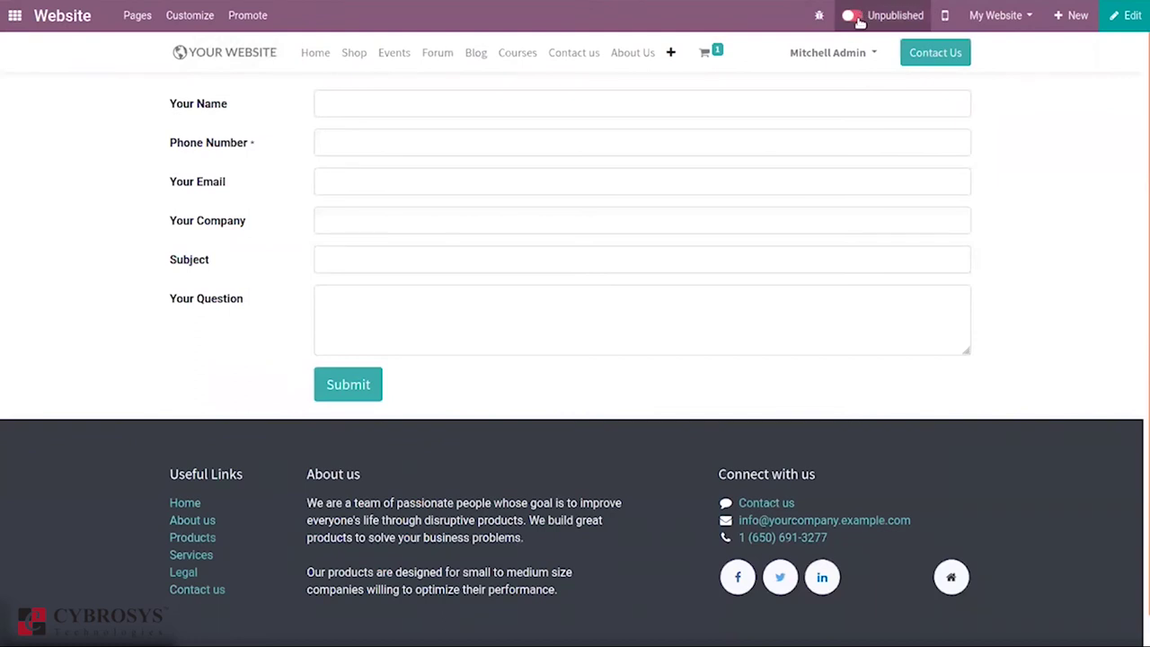
{"action": "left_click", "coordinate": [852, 16]}
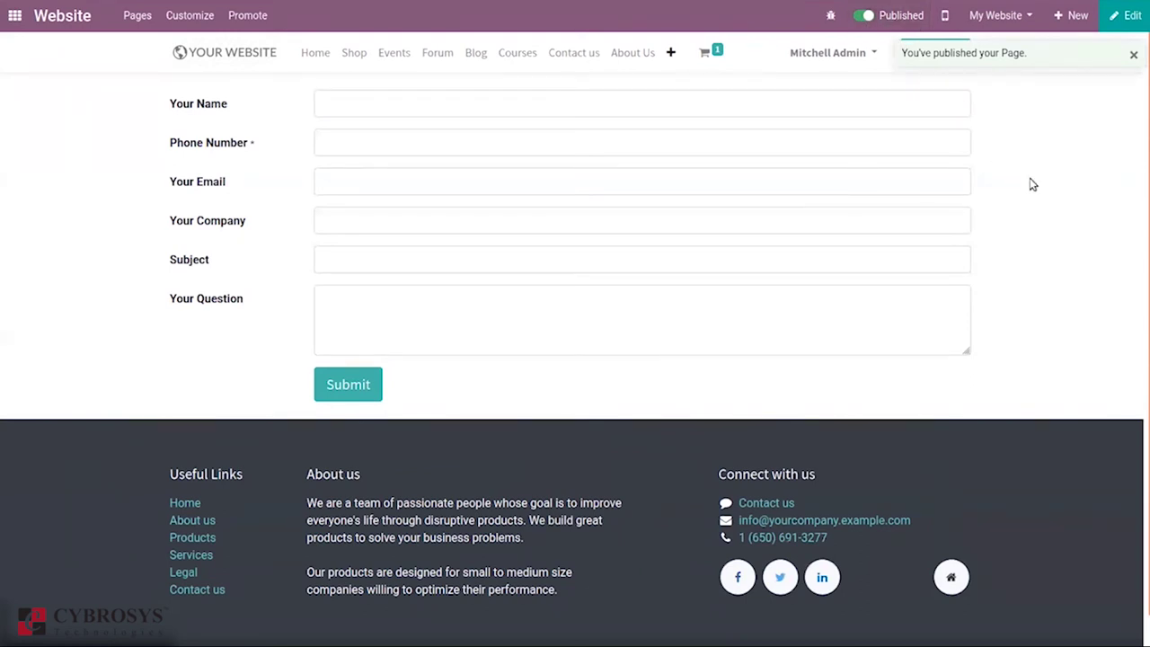
{"action": "left_click", "coordinate": [346, 100]}
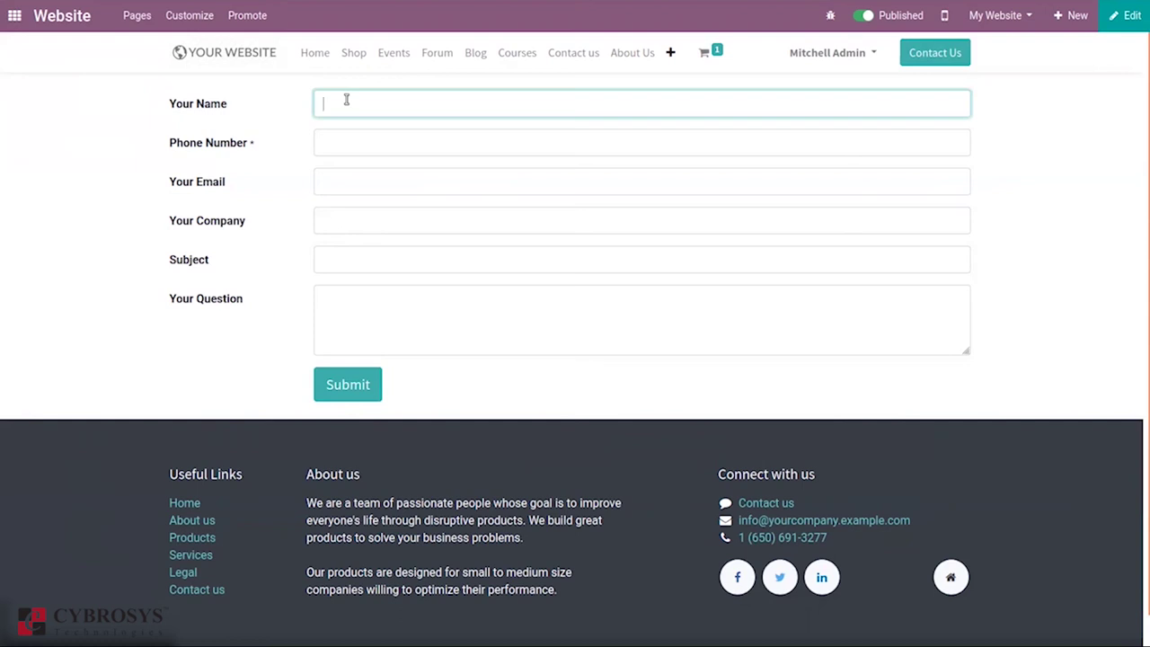
Step: Enter a test name, phone number and e-mail address in the form
{"action": "type", "text": "Abc"}
{"action": "left_click", "coordinate": [348, 146]}
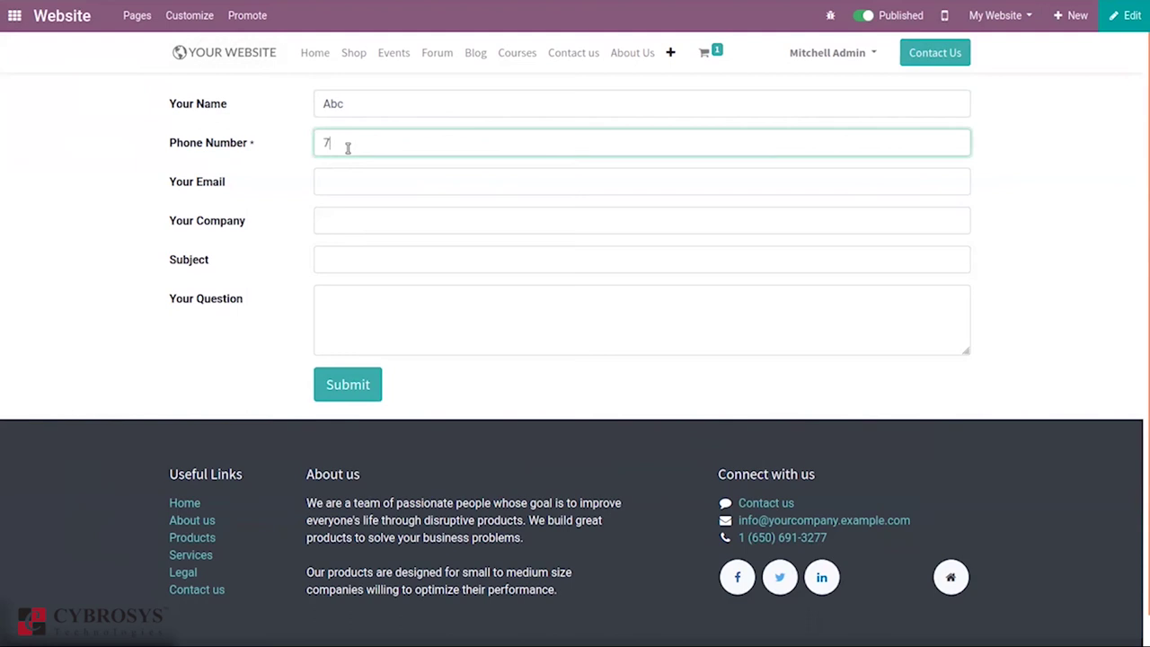
{"action": "left_click", "coordinate": [380, 188]}
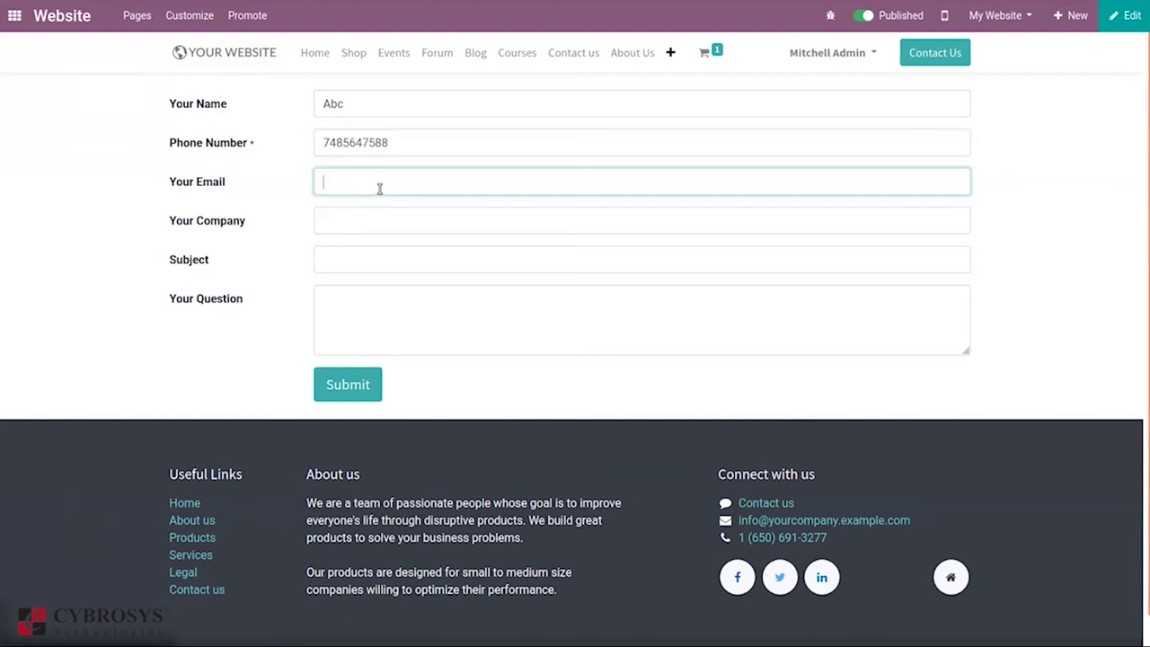
Step: Leave company blank, enter subject 'website customization' and question 'How customize website using Odoo?', then submit
{"action": "left_click", "coordinate": [352, 221]}
{"action": "left_click", "coordinate": [379, 264]}
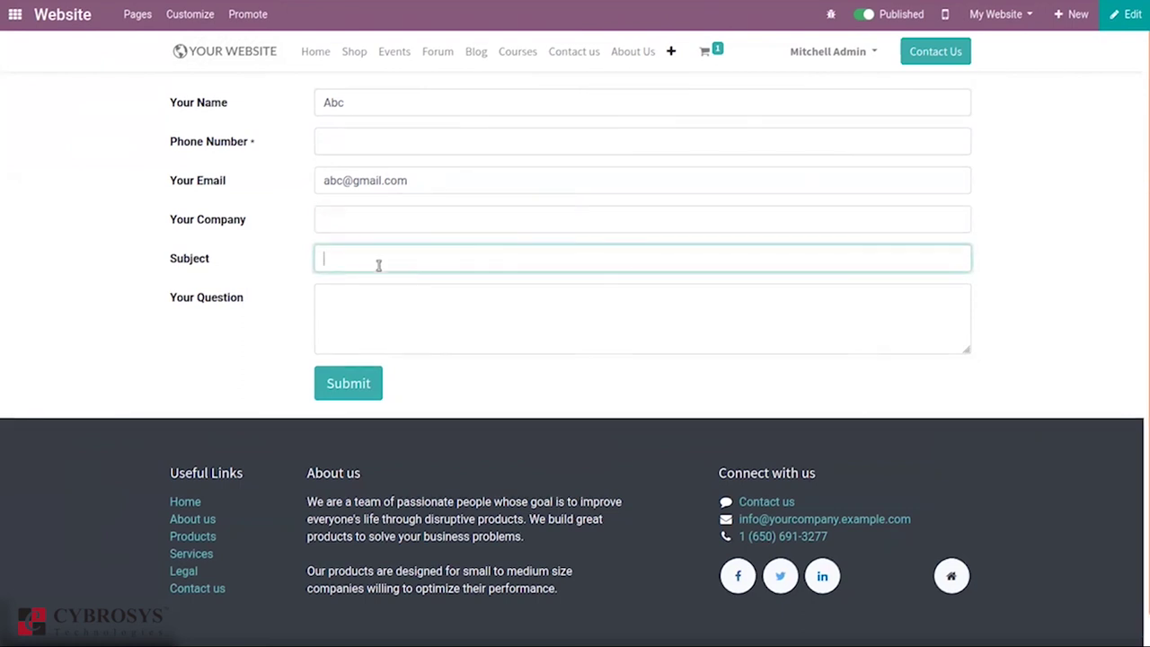
{"action": "type", "text": "website customization"}
{"action": "left_click", "coordinate": [408, 303]}
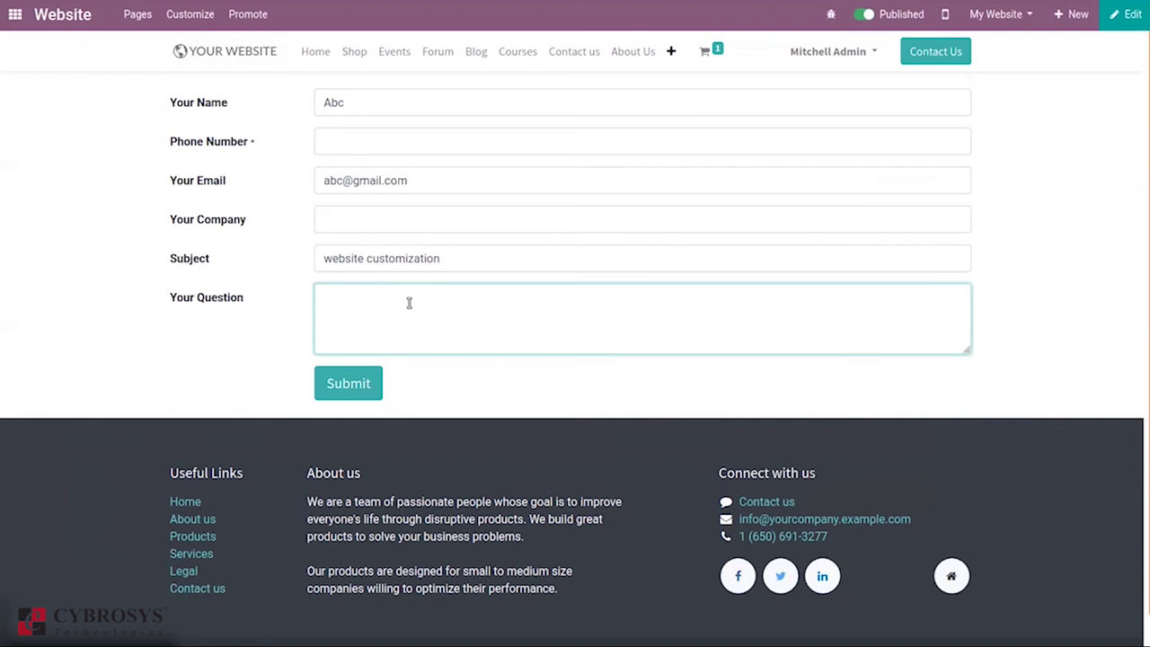
{"action": "type", "text": "How customize website"}
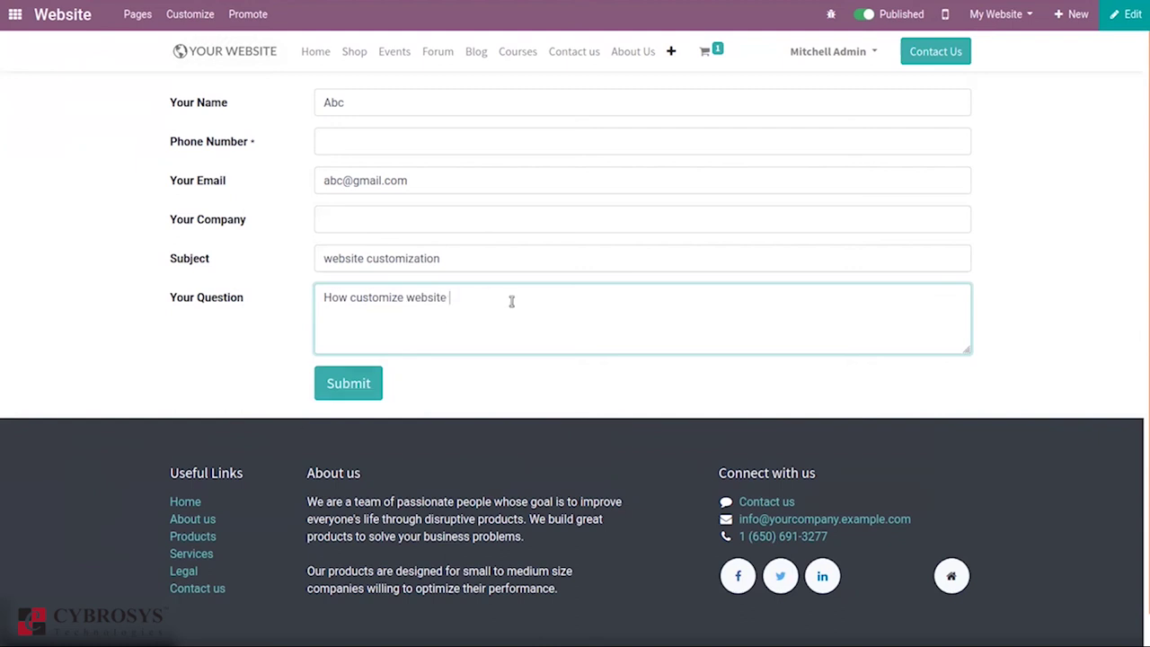
{"action": "type", "text": " ?"}
{"action": "key", "text": "BackSpace"}
{"action": "type", "text": "using Odoo?"}
{"action": "left_click", "coordinate": [347, 384]}
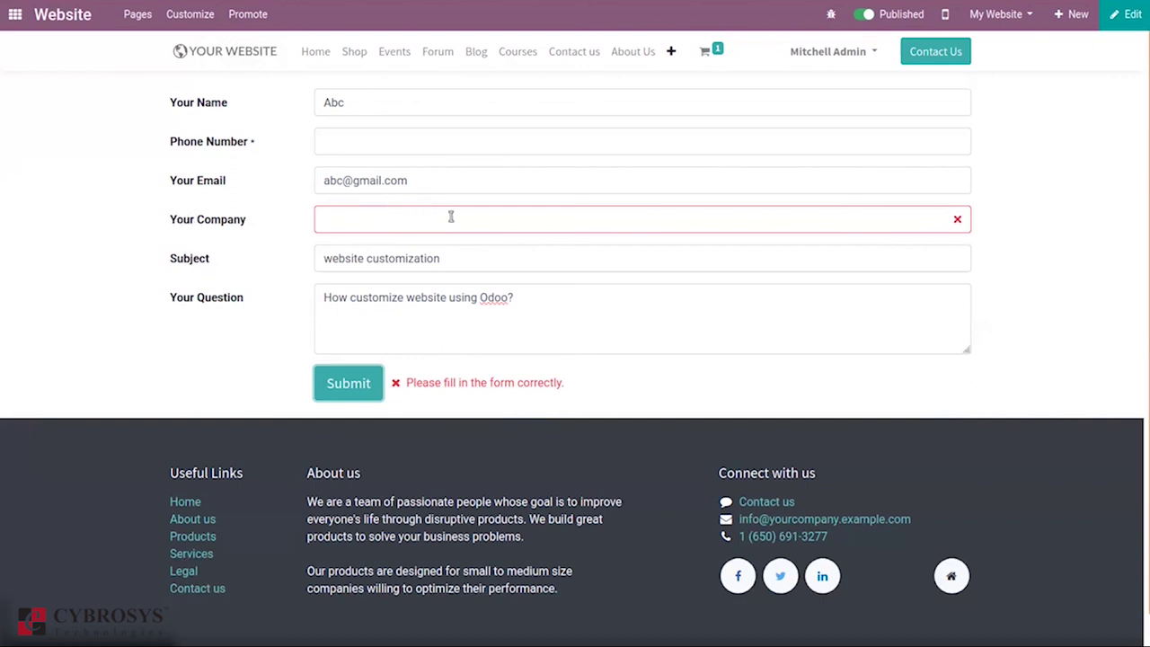
Step: Enter company 'AKC' and a new phone number, then resubmit the form
{"action": "left_click", "coordinate": [352, 220]}
{"action": "type", "text": "ABB"}
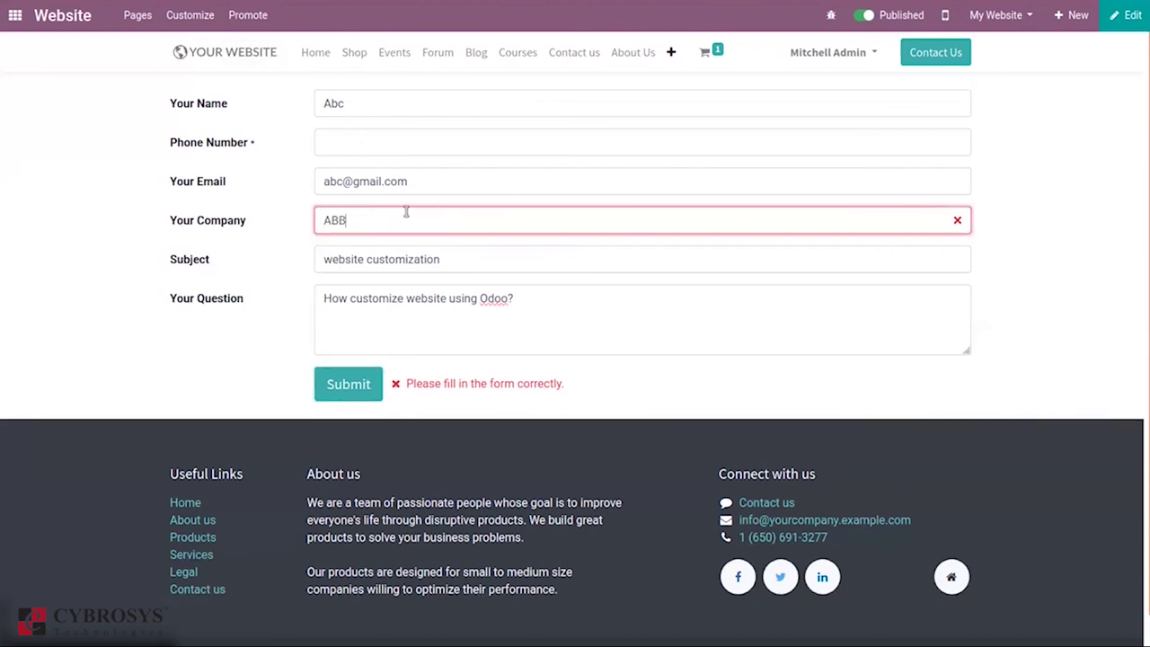
{"action": "key", "text": "BackSpace"}
{"action": "key", "text": "BackSpace"}
{"action": "type", "text": "KC"}
{"action": "left_click", "coordinate": [343, 144]}
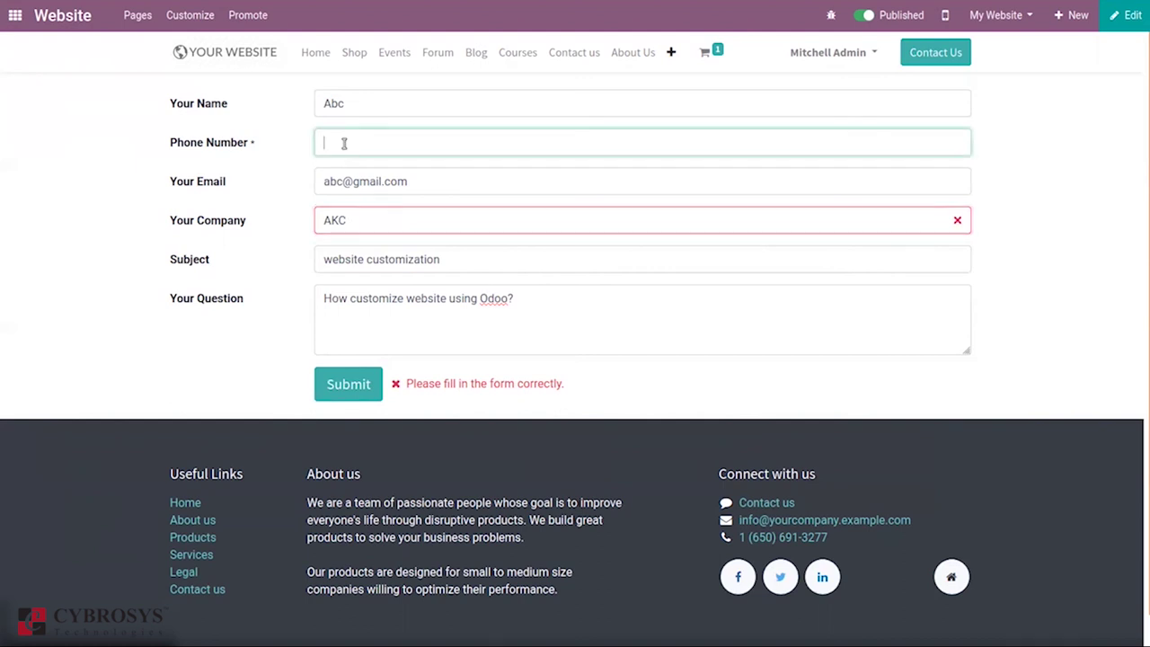
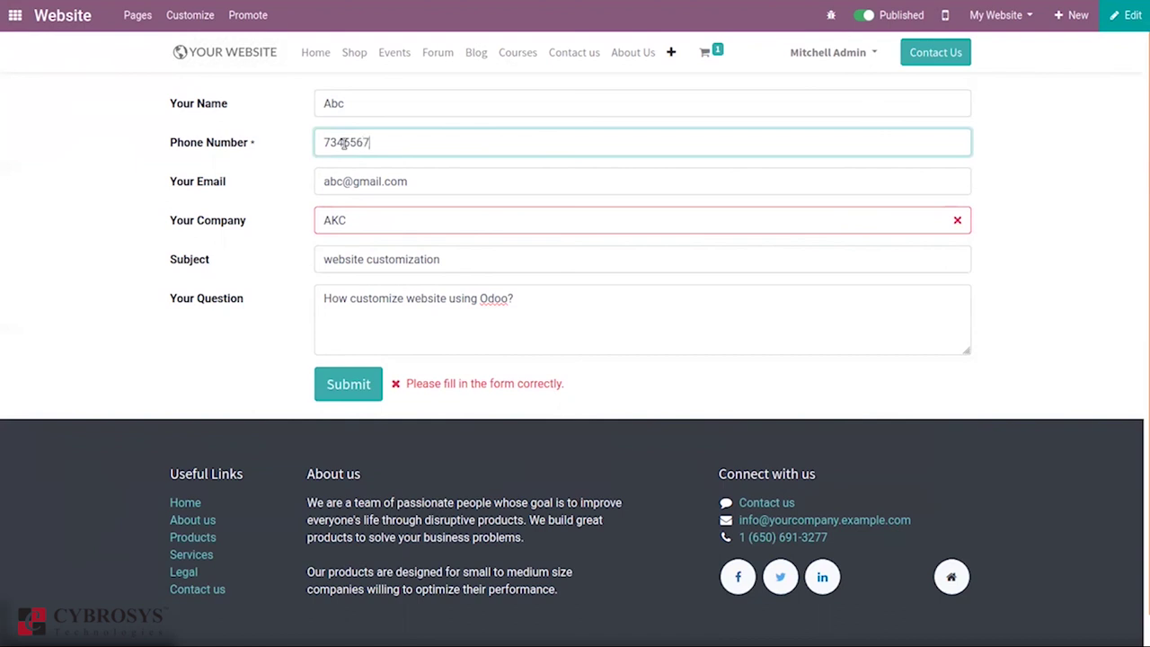
{"action": "left_click", "coordinate": [356, 398]}
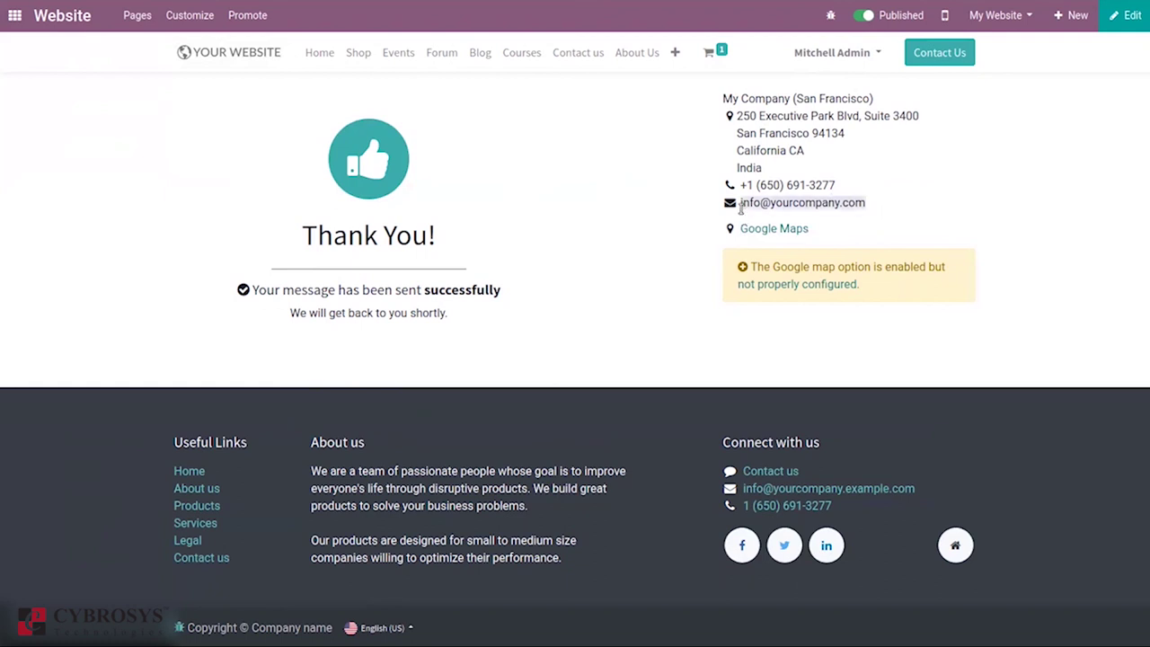
Step: Open Pages > Manage Pages to list all website pages
{"action": "left_click", "coordinate": [142, 13]}
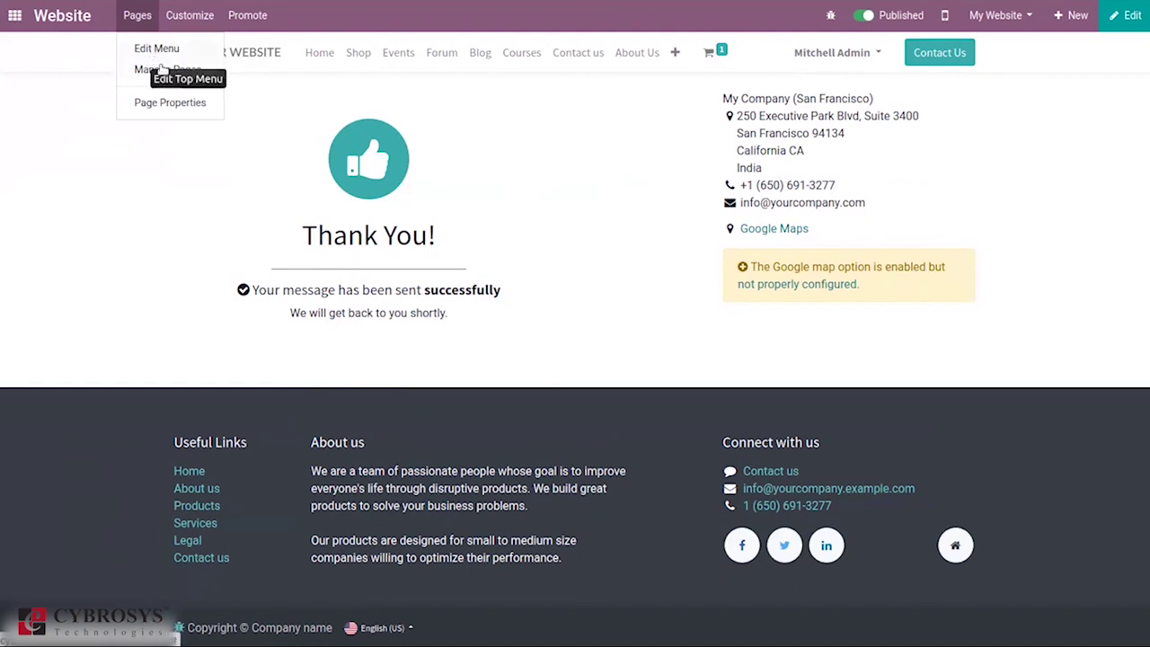
{"action": "left_click", "coordinate": [165, 70]}
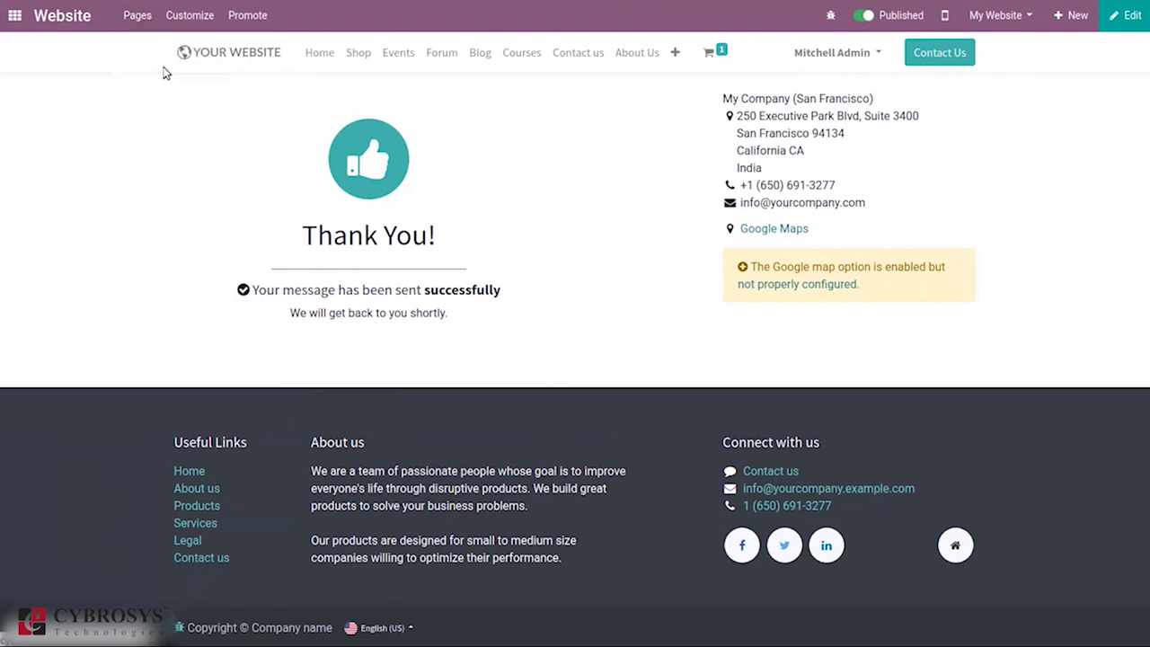